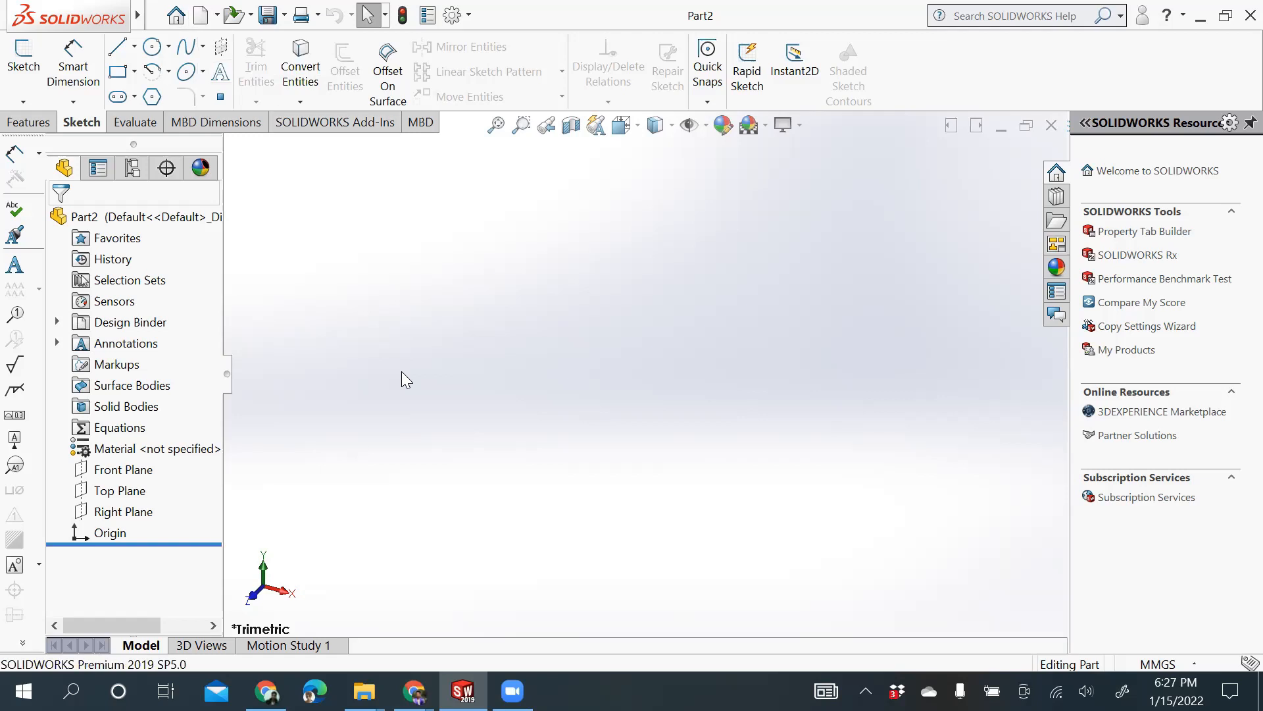
pyautogui.moveTo(157, 19)
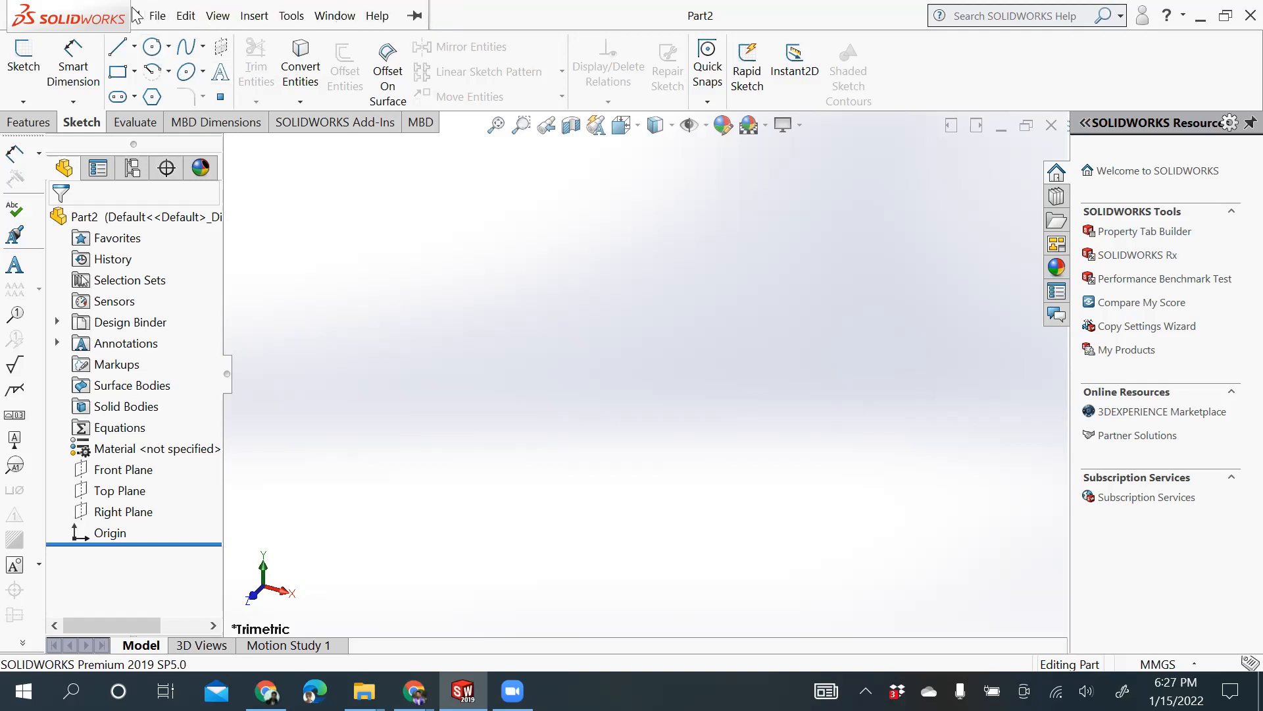
pyautogui.click(219, 19)
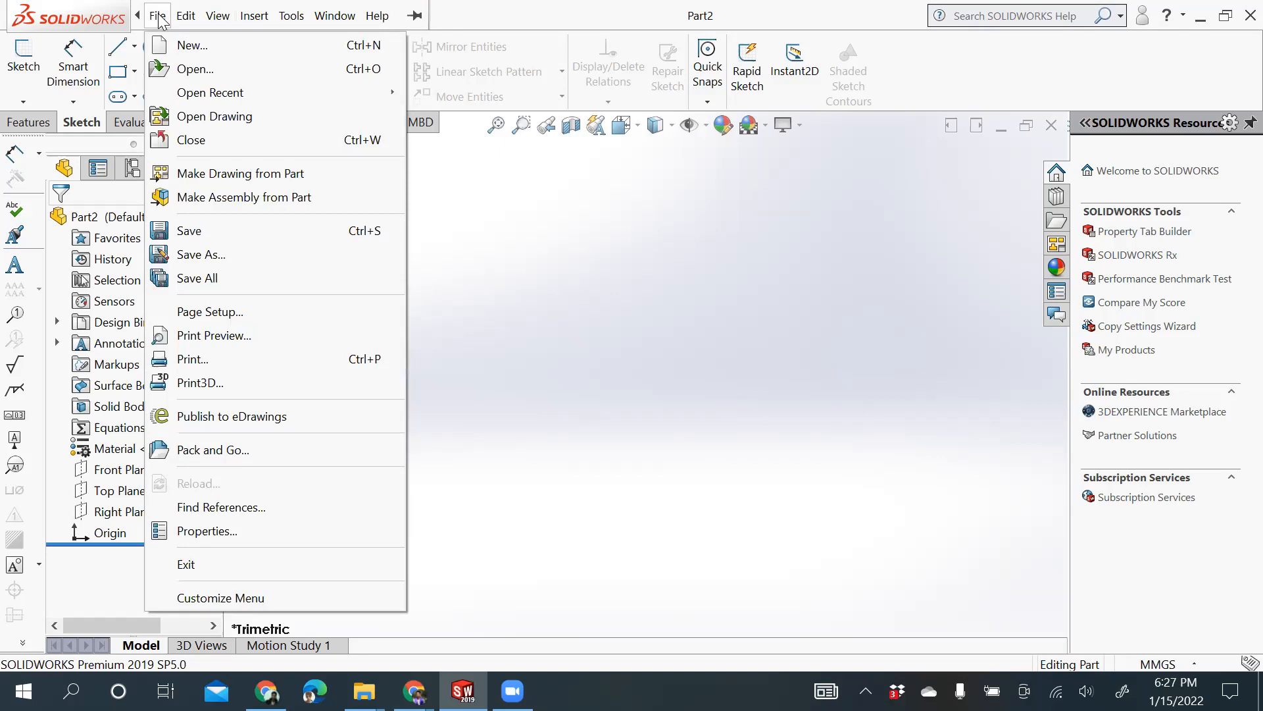
pyautogui.click(159, 19)
pyautogui.click(157, 20)
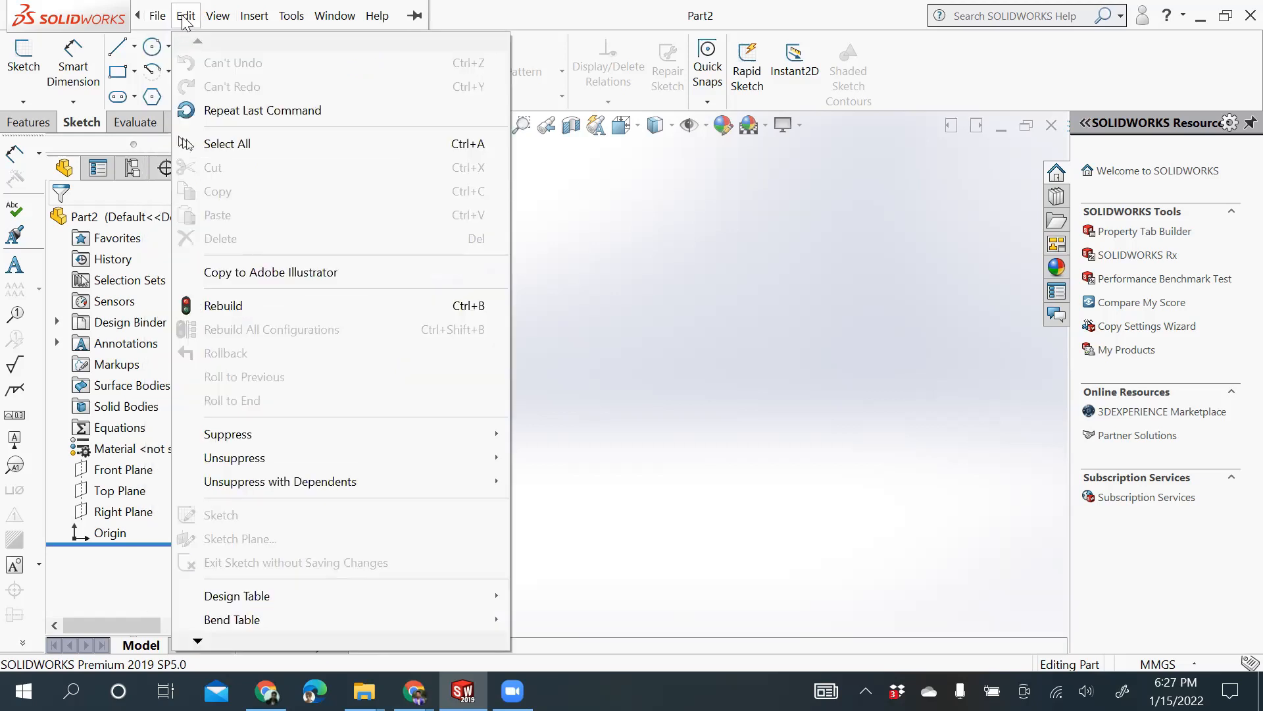
pyautogui.moveTo(211, 22)
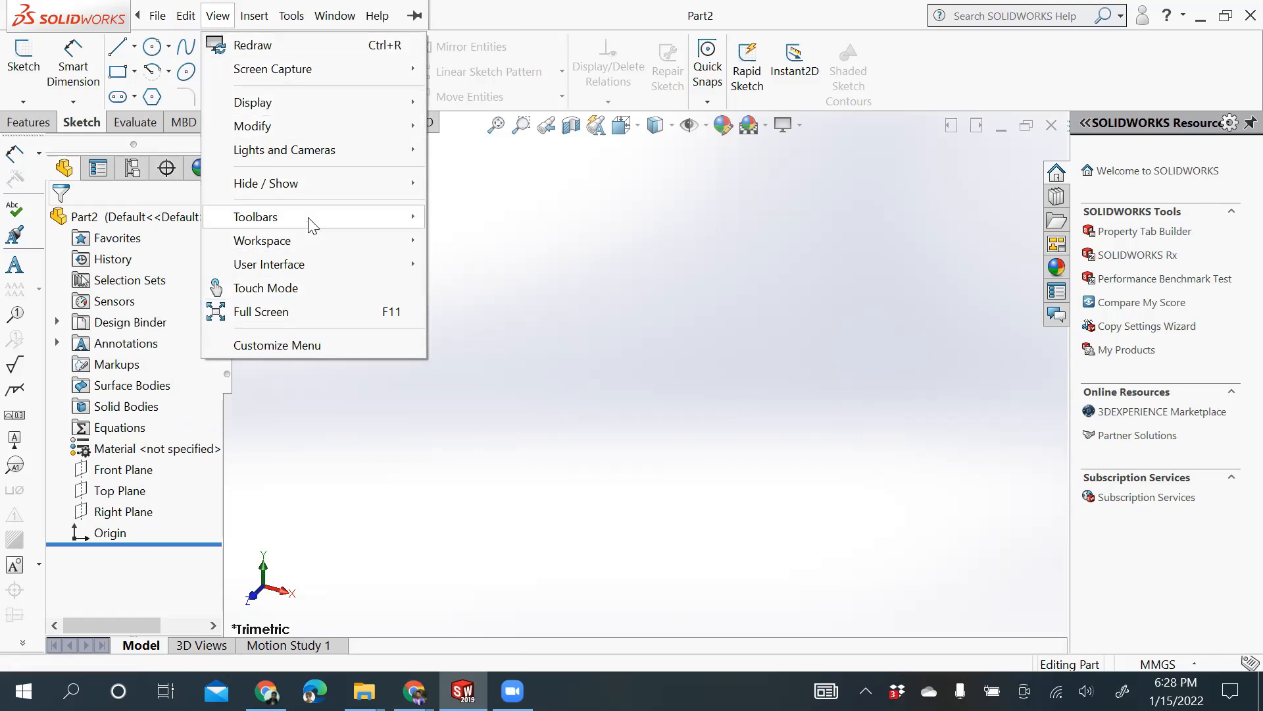
pyautogui.moveTo(313, 235)
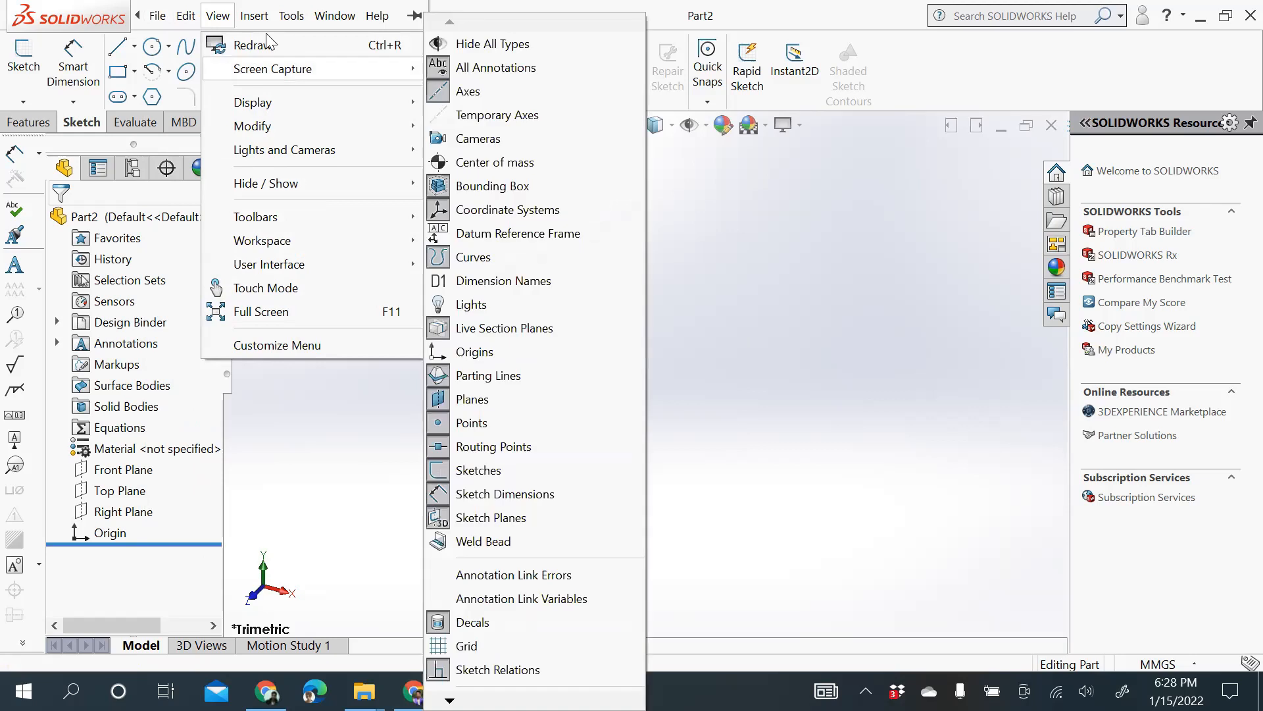
pyautogui.moveTo(263, 21)
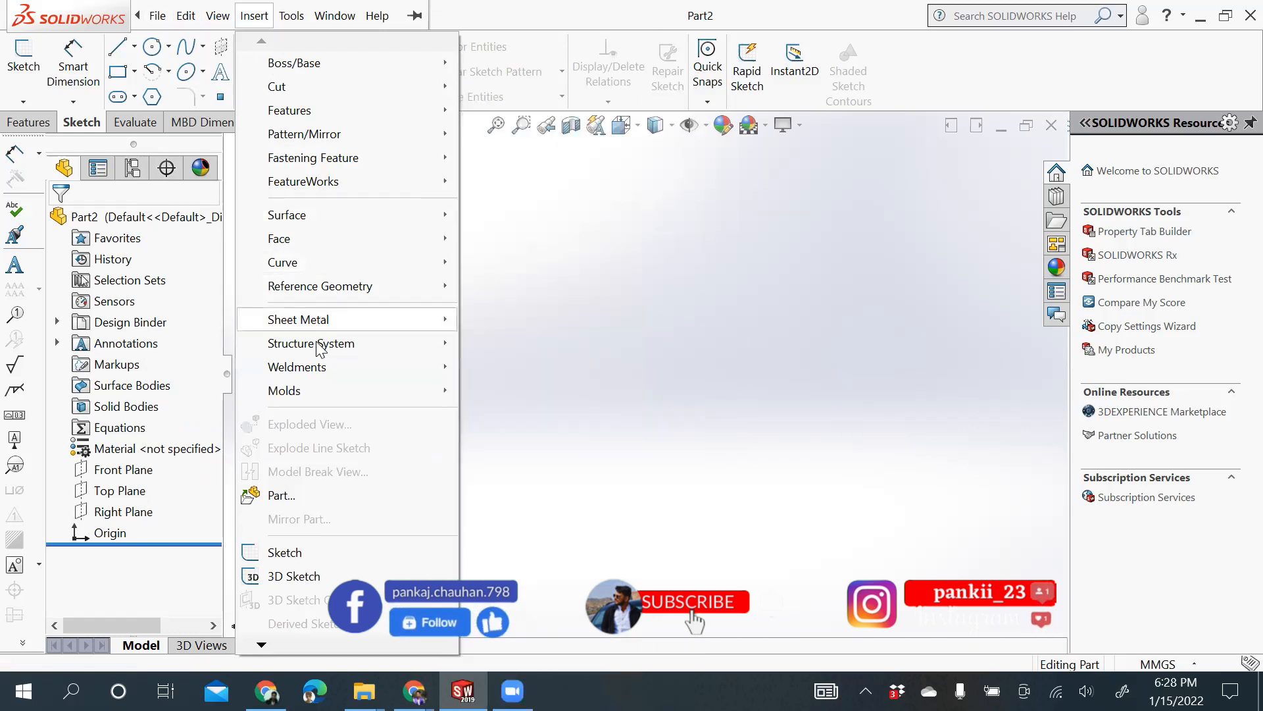
pyautogui.moveTo(308, 378)
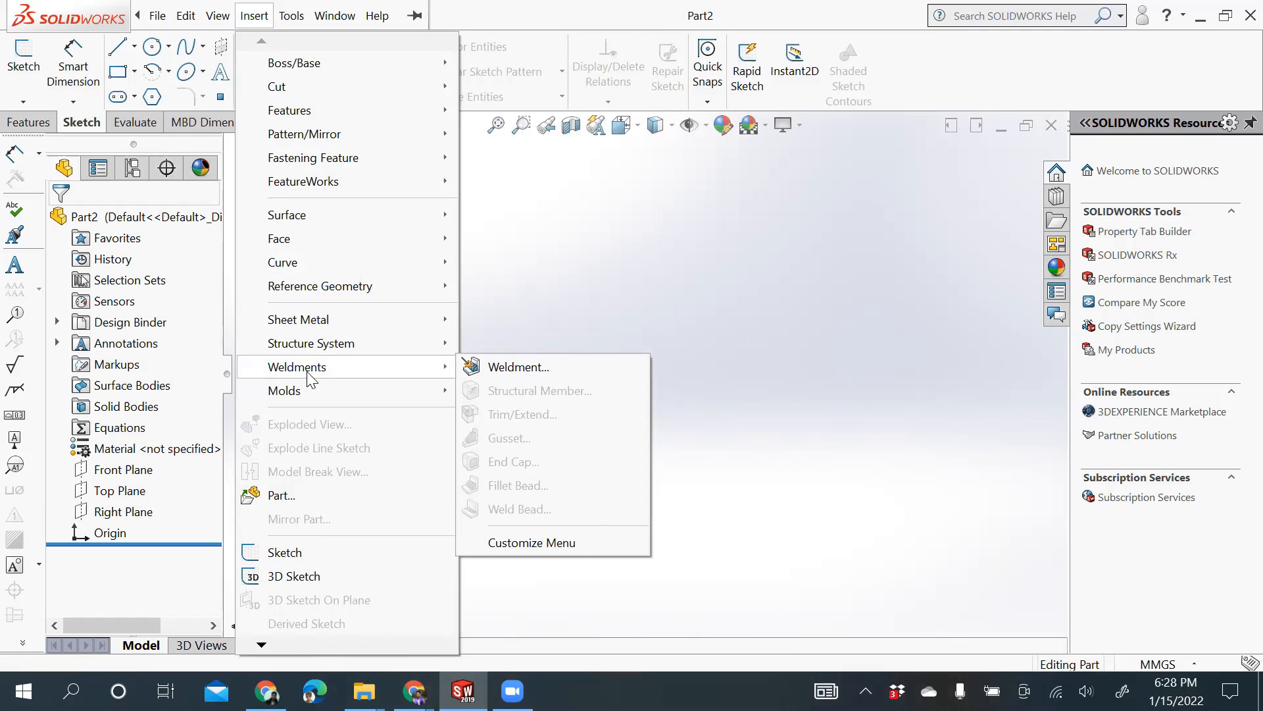
pyautogui.click(302, 11)
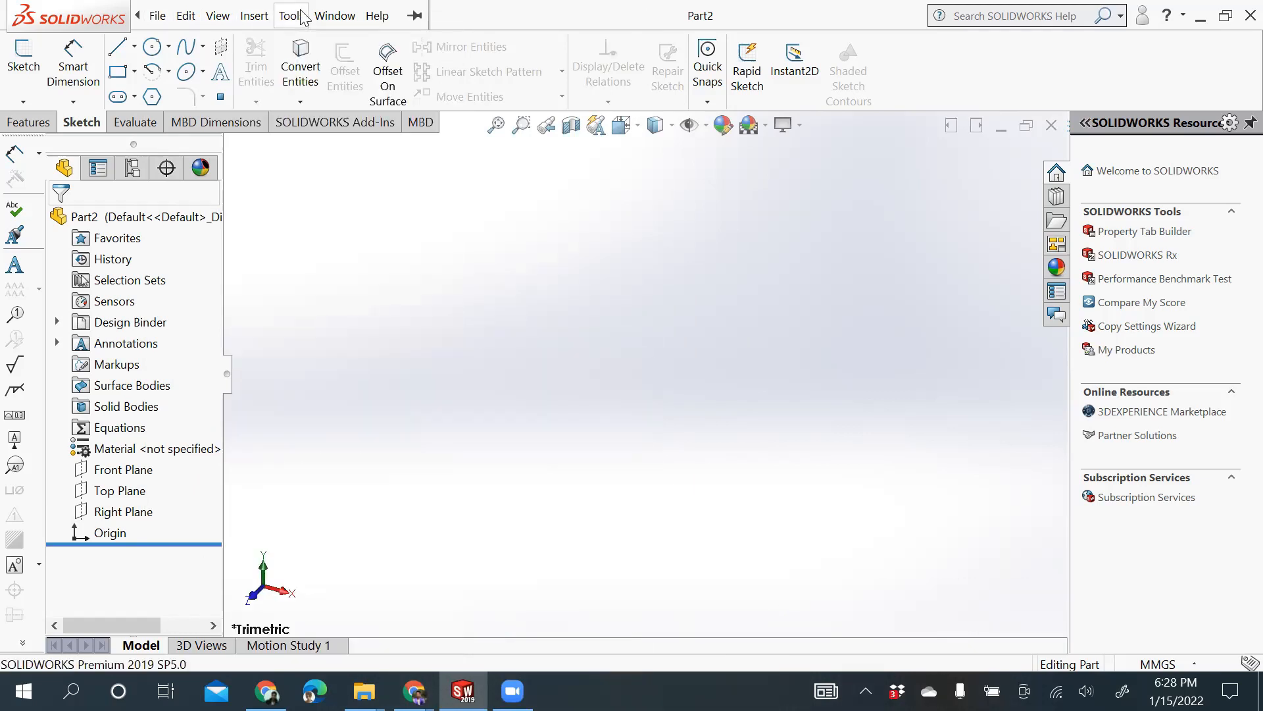
pyautogui.click(301, 15)
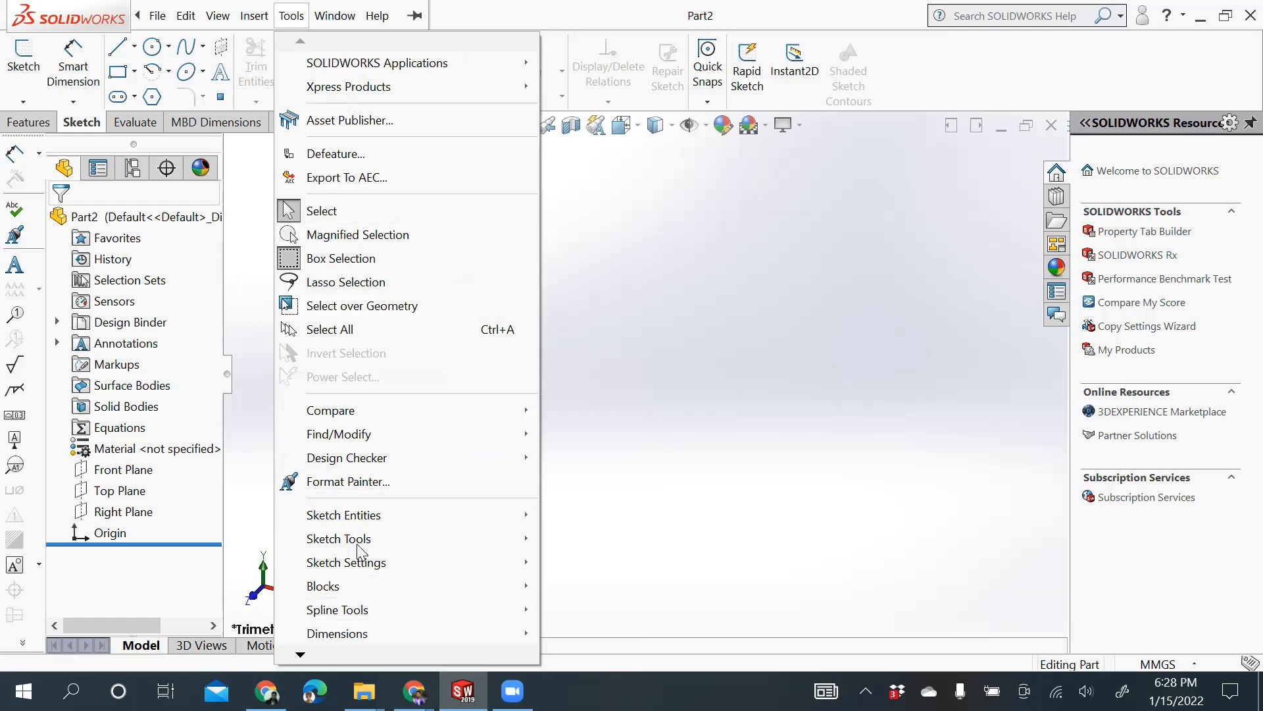
pyautogui.click(187, 302)
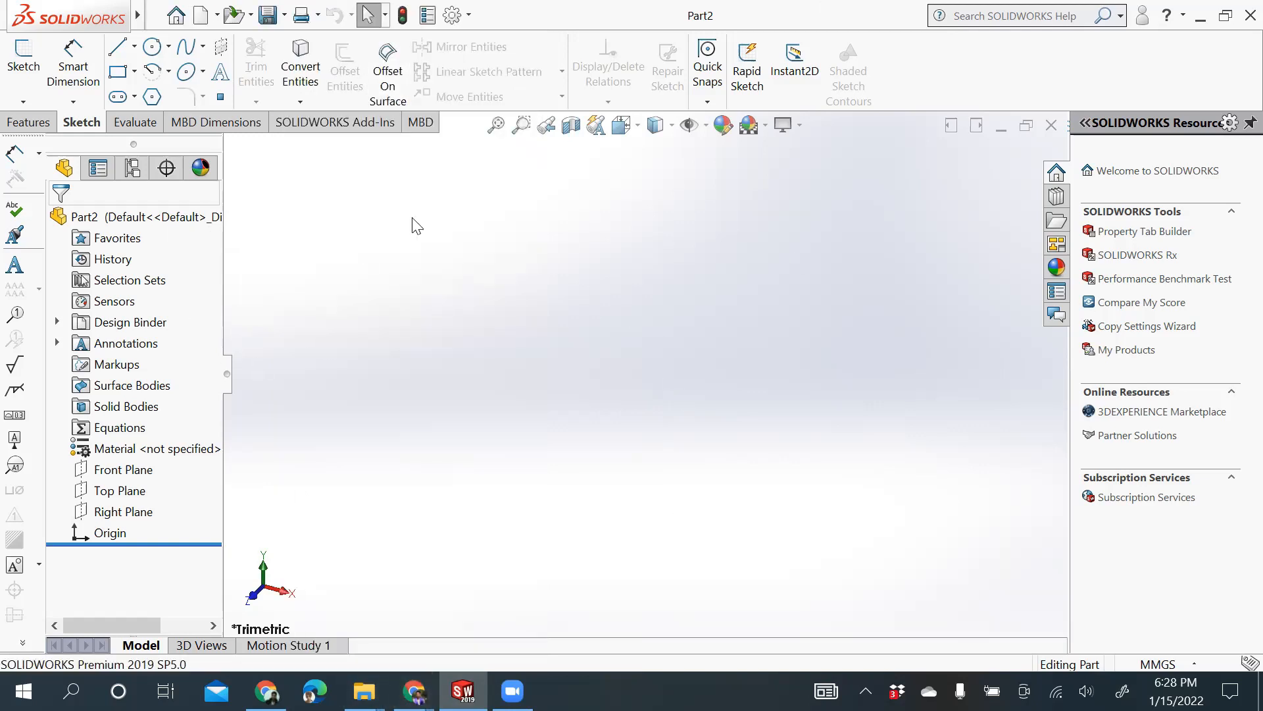
pyautogui.moveTo(143, 13)
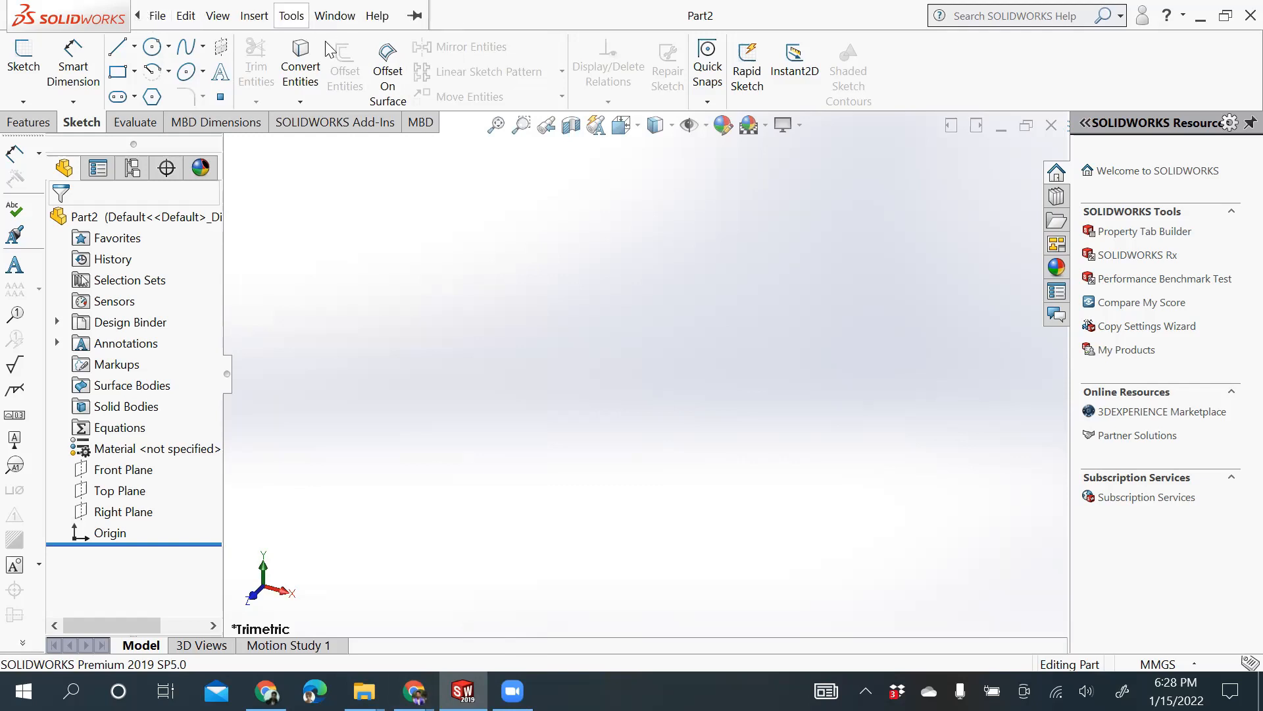
pyautogui.click(334, 15)
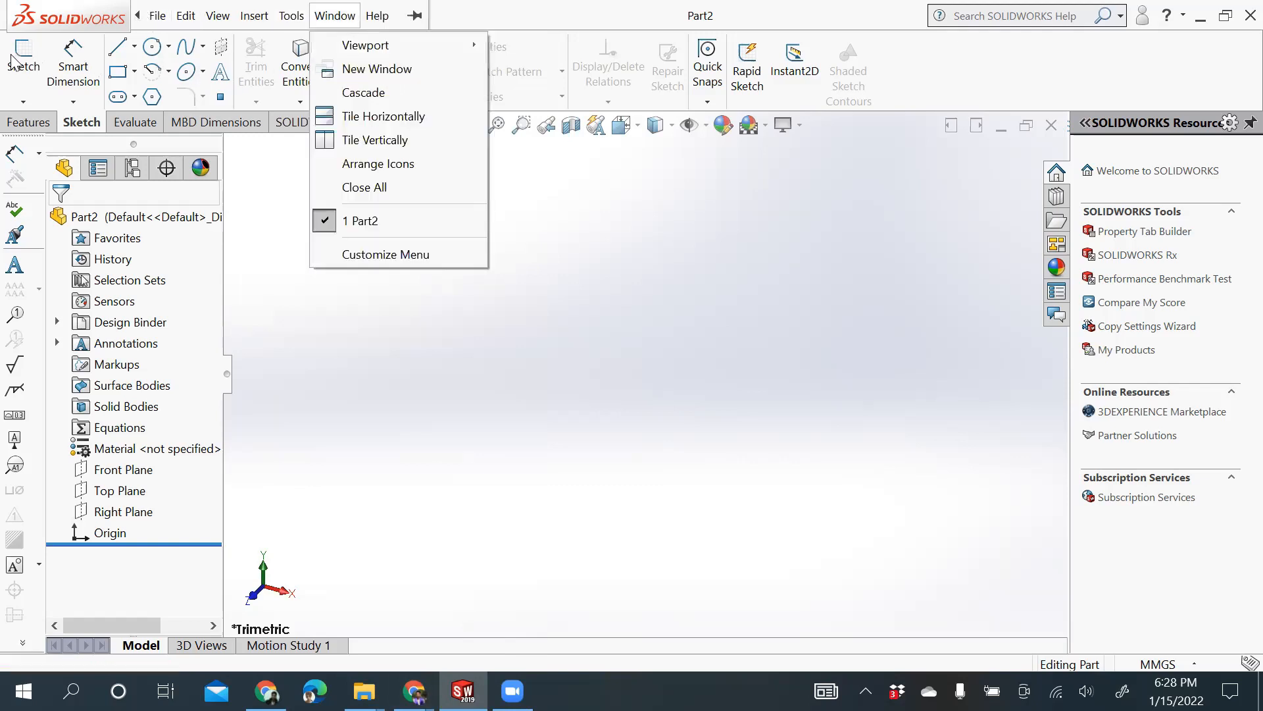
pyautogui.click(646, 355)
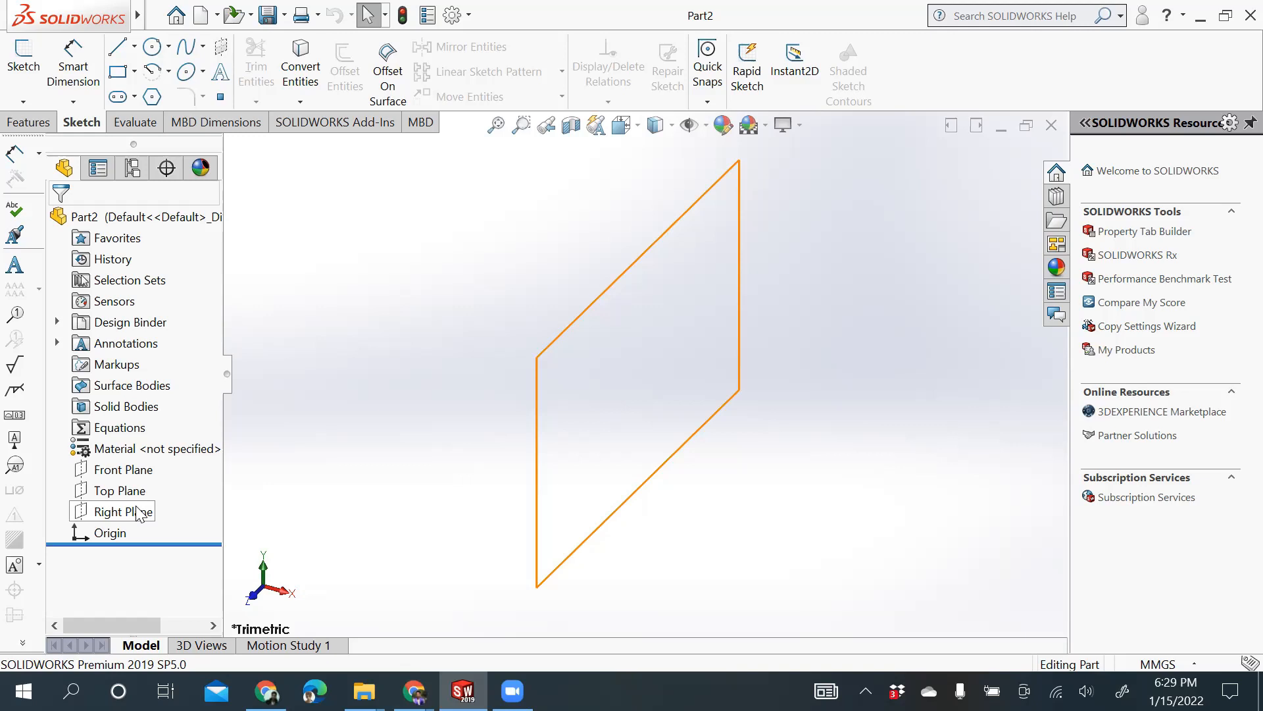
# Step: Start a new sketch on the Front Plane
pyautogui.click(119, 475)
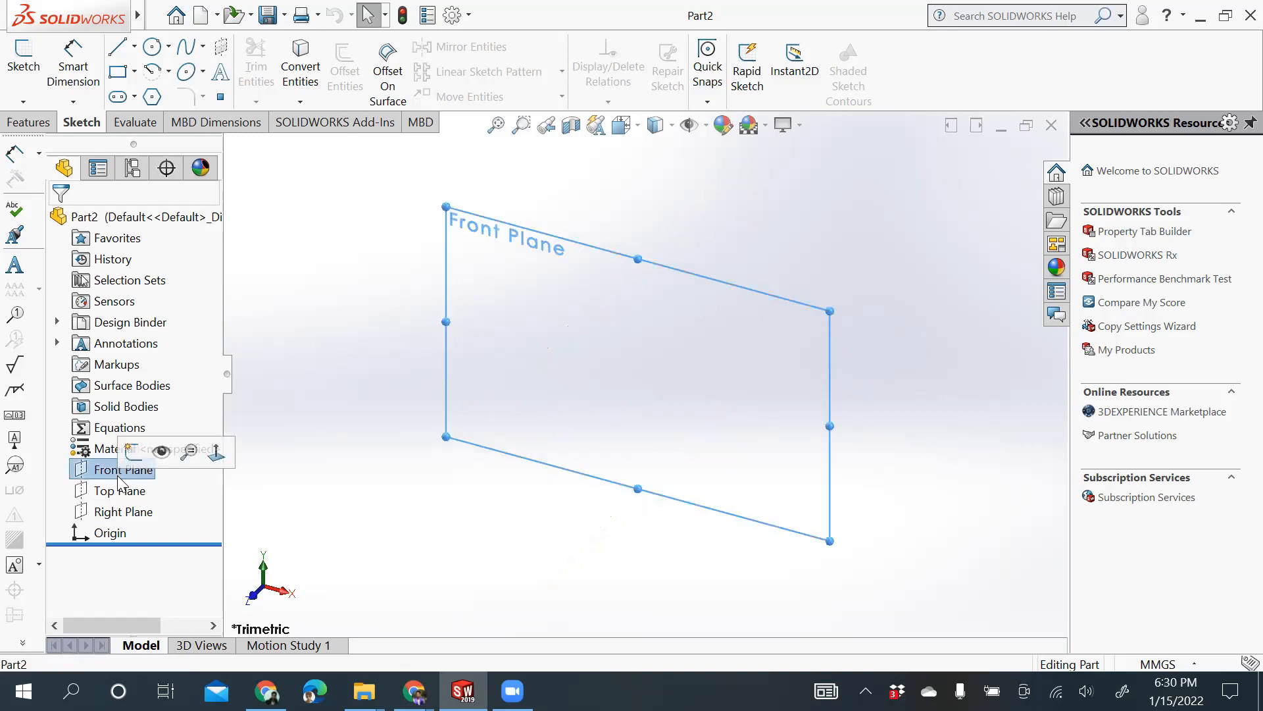
pyautogui.rightClick(119, 481)
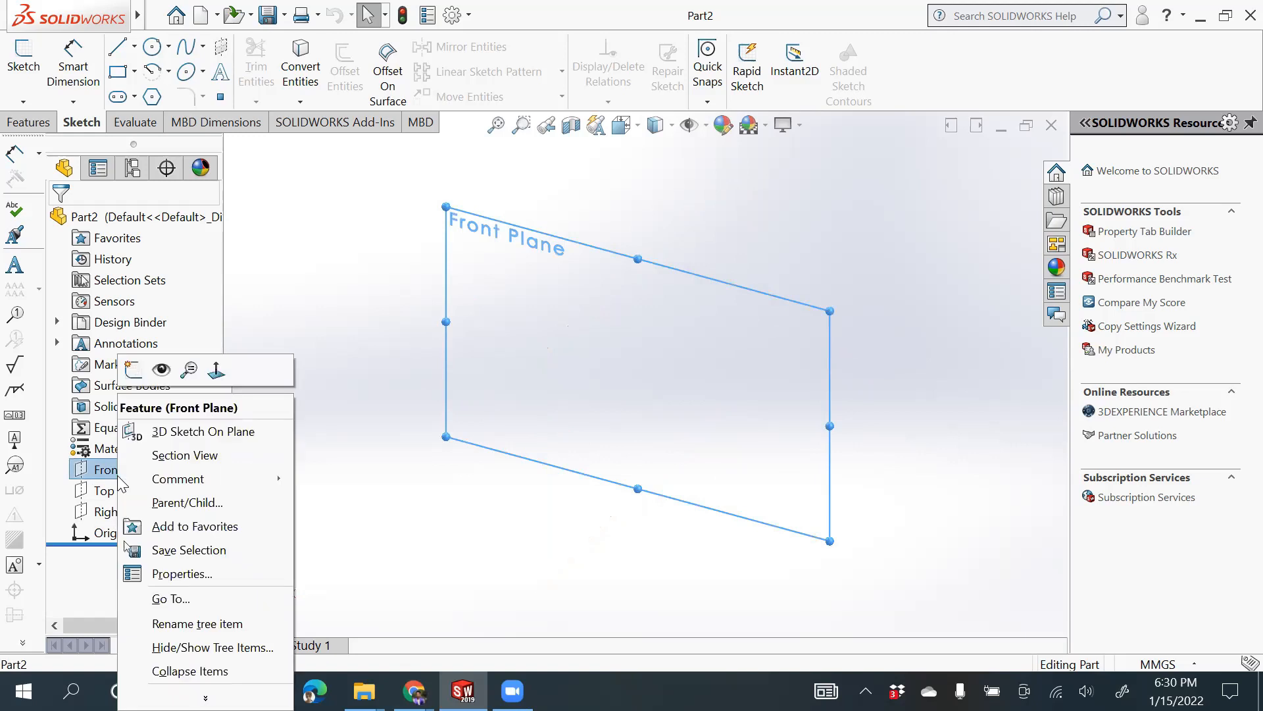
pyautogui.click(135, 373)
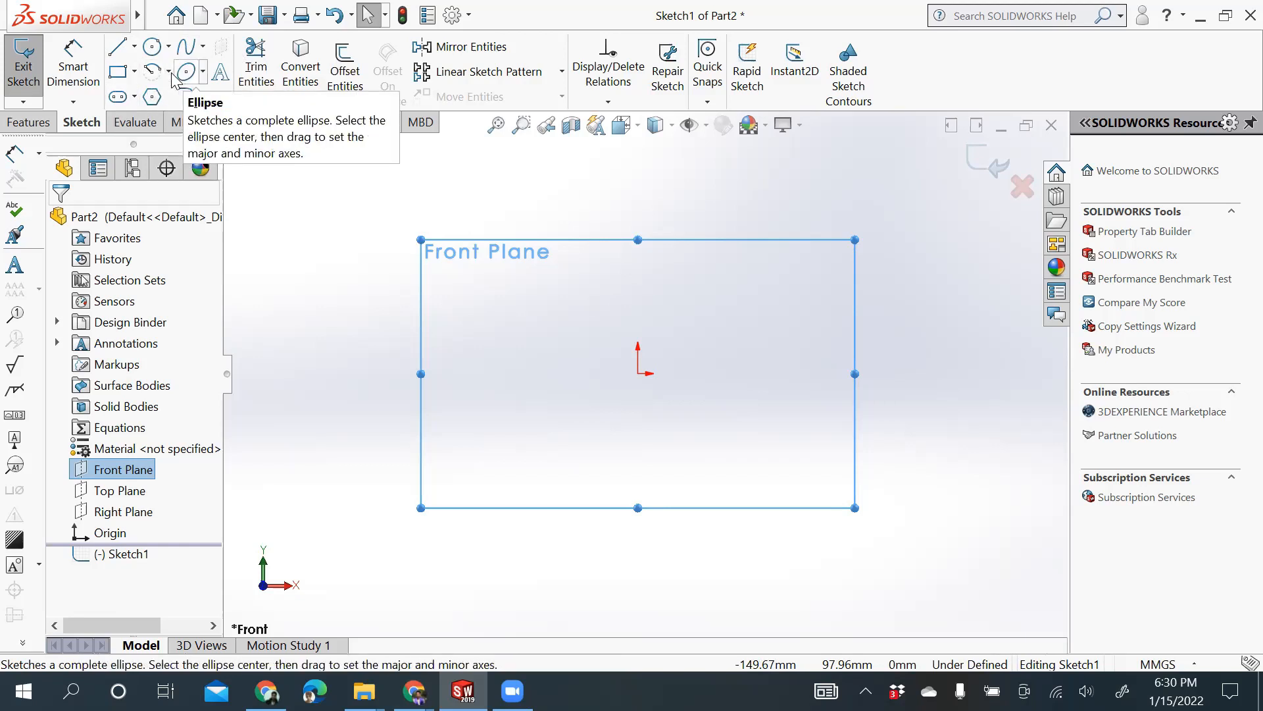
pyautogui.click(134, 48)
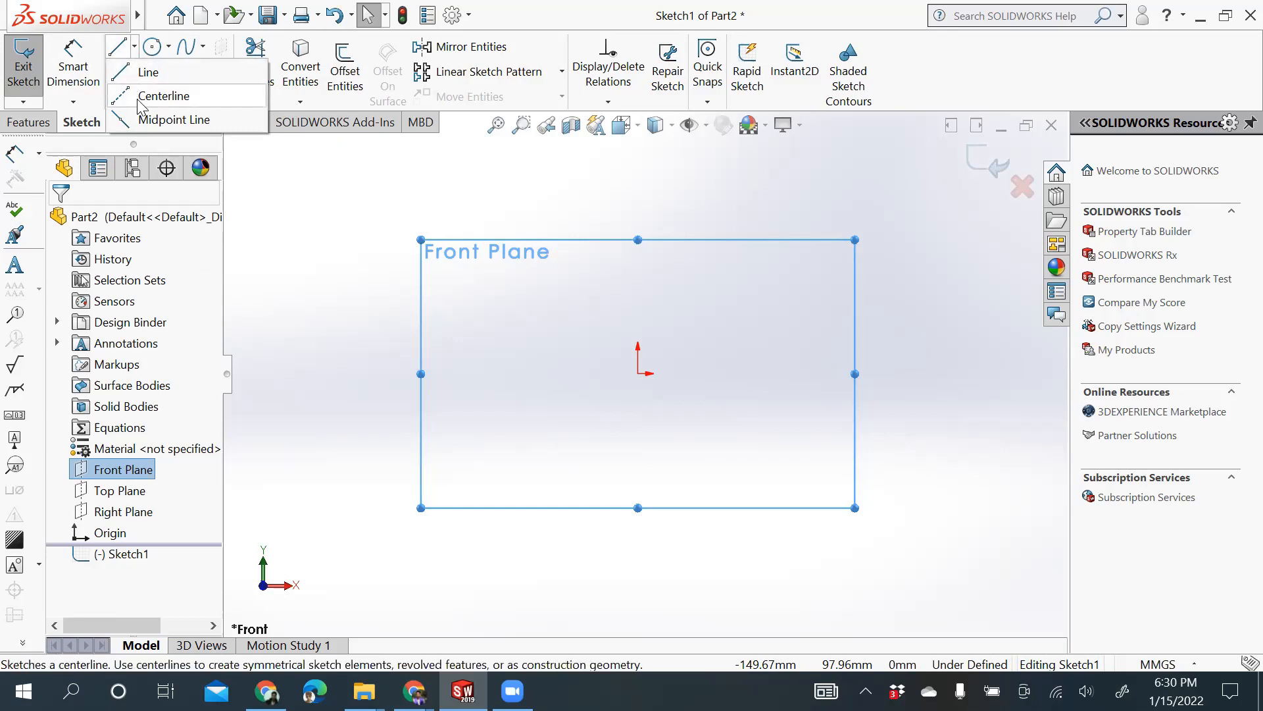
pyautogui.click(169, 47)
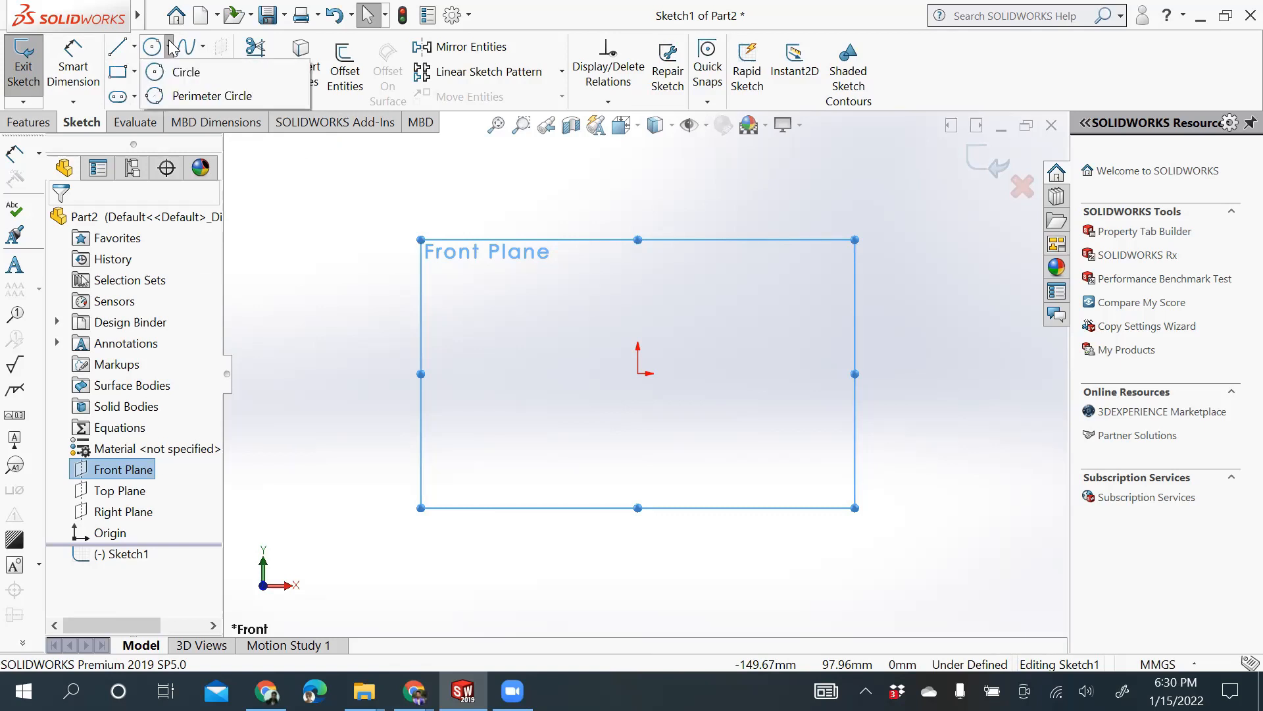
pyautogui.click(204, 47)
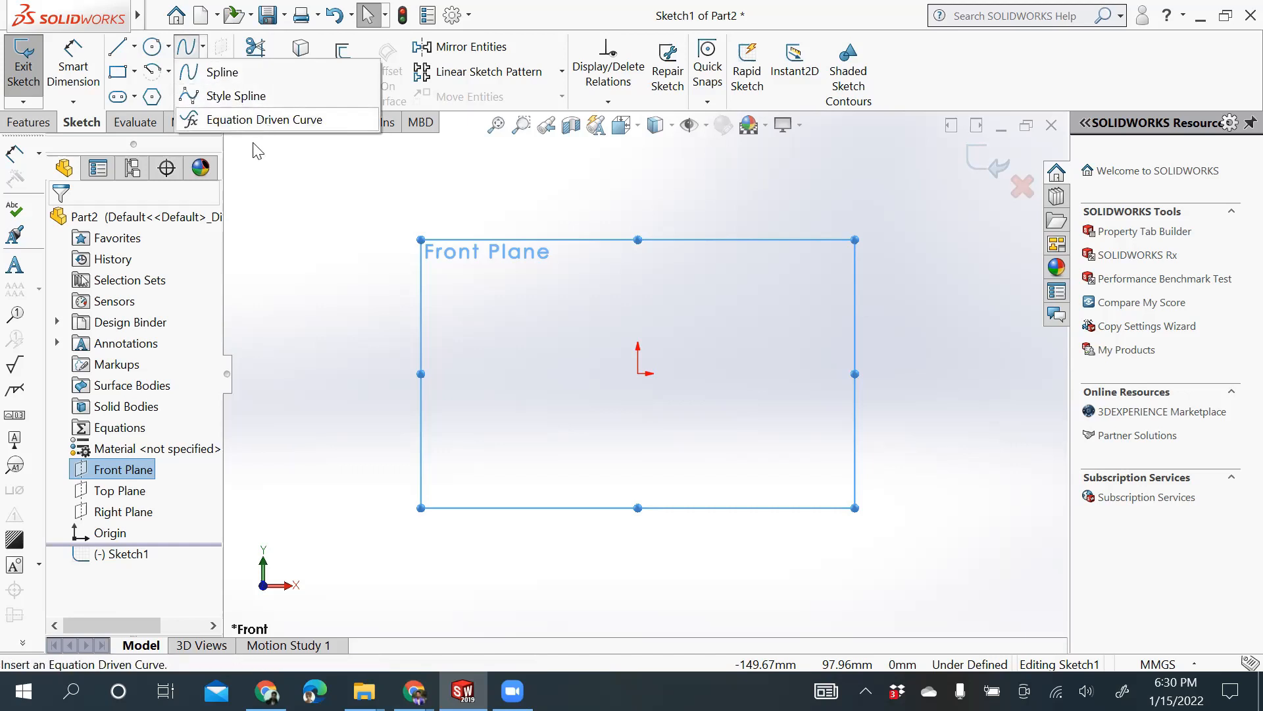
pyautogui.click(254, 208)
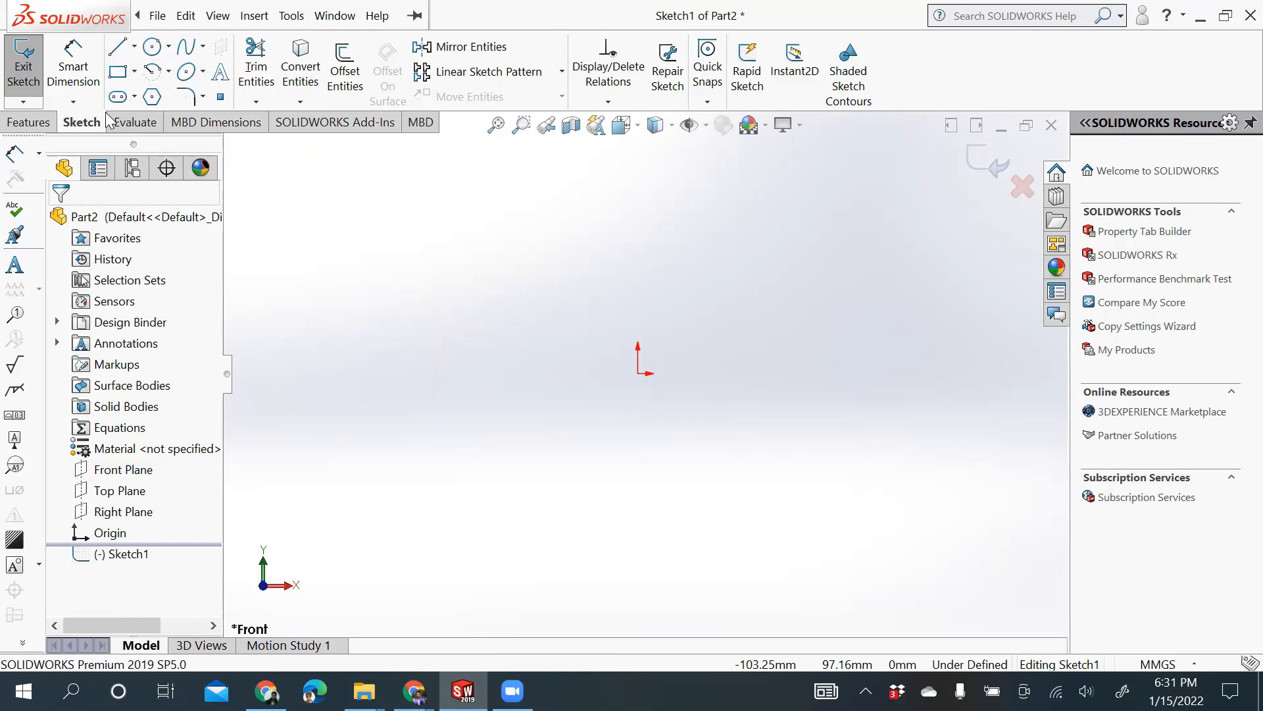
pyautogui.click(115, 559)
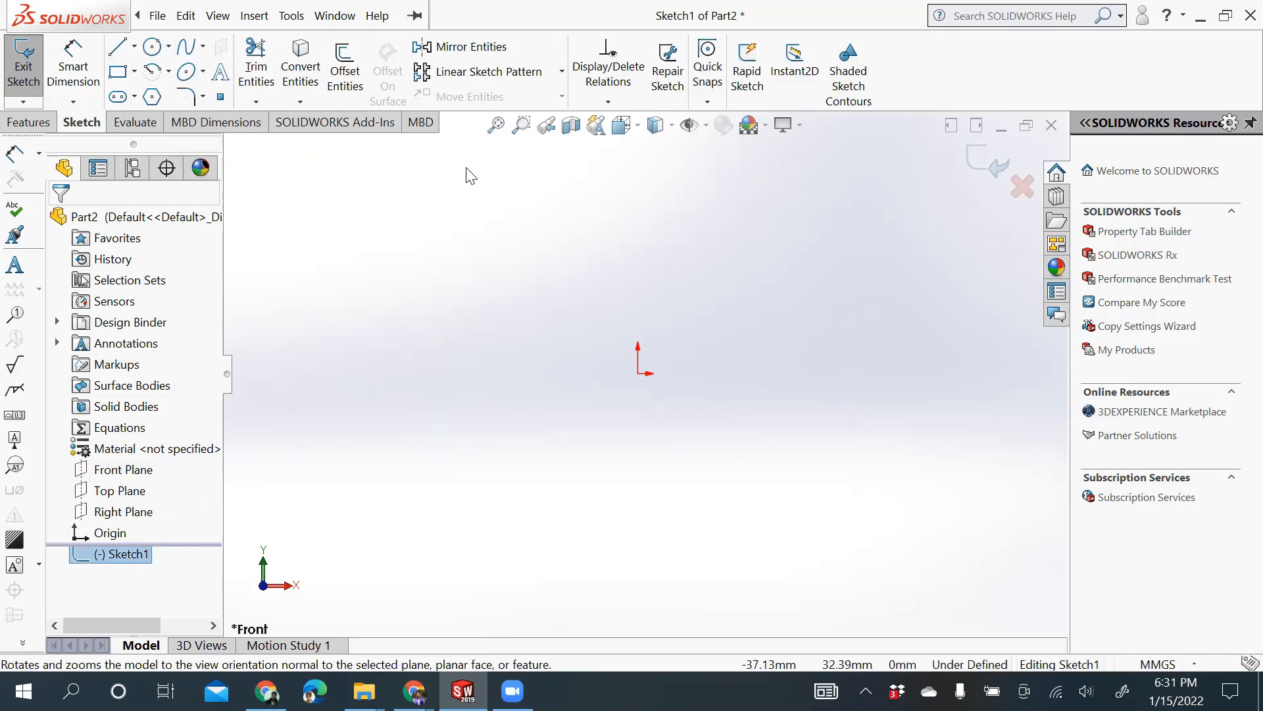
pyautogui.click(117, 48)
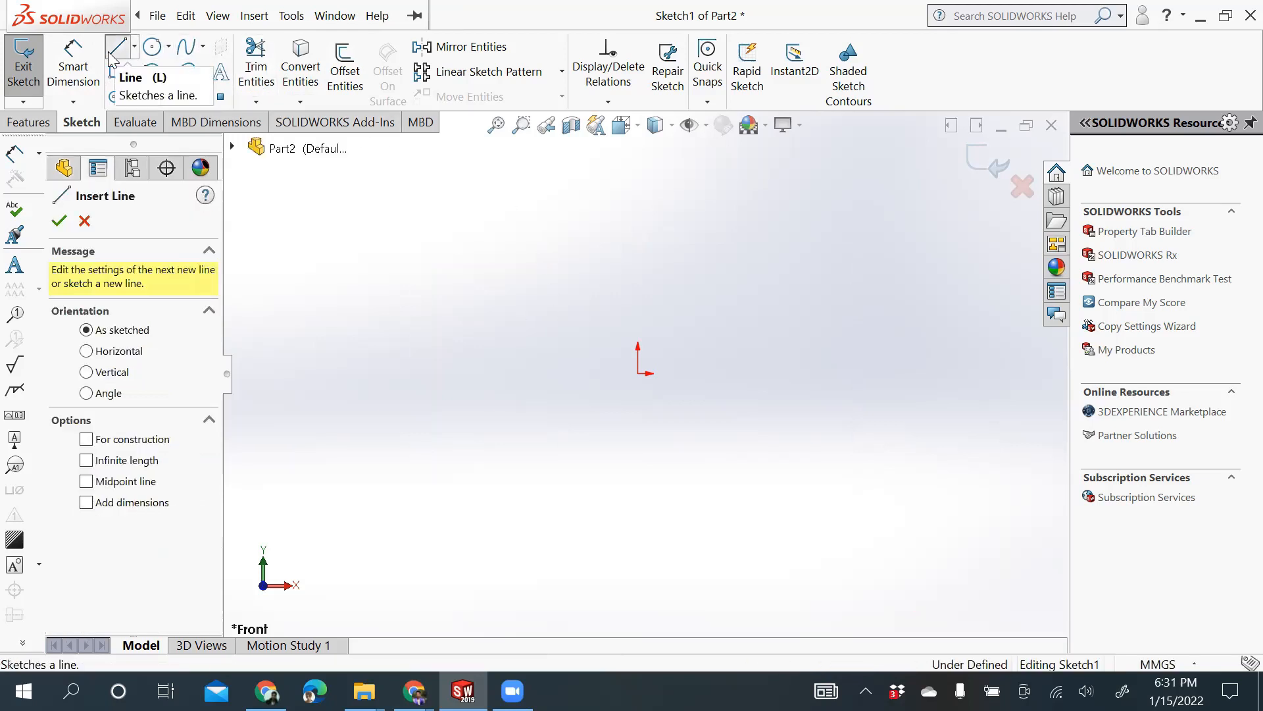
pyautogui.click(157, 16)
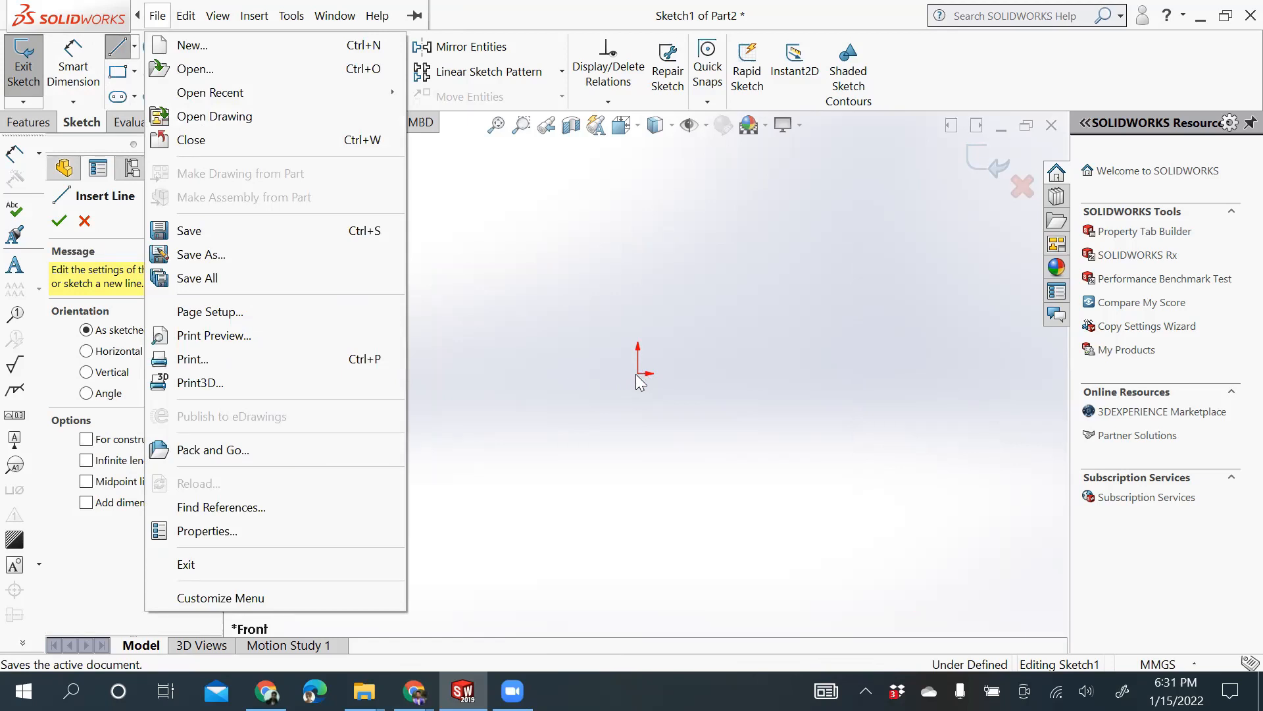
pyautogui.click(456, 402)
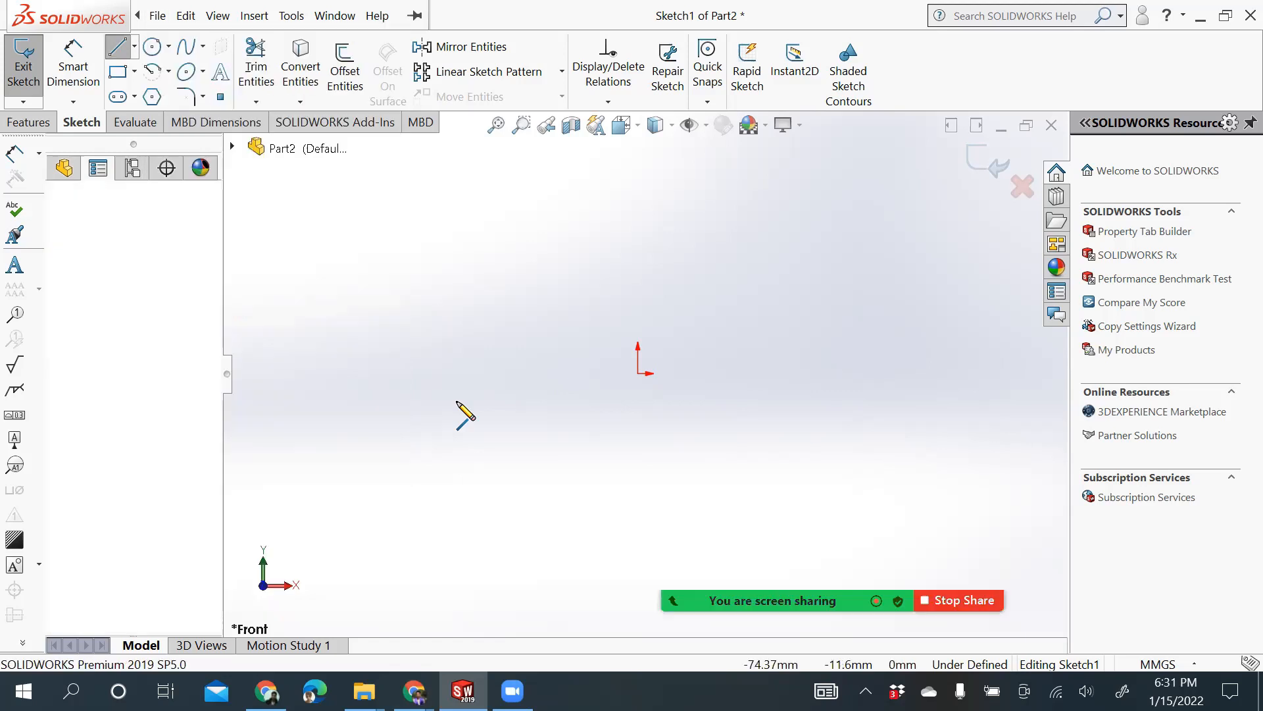
pyautogui.click(456, 402)
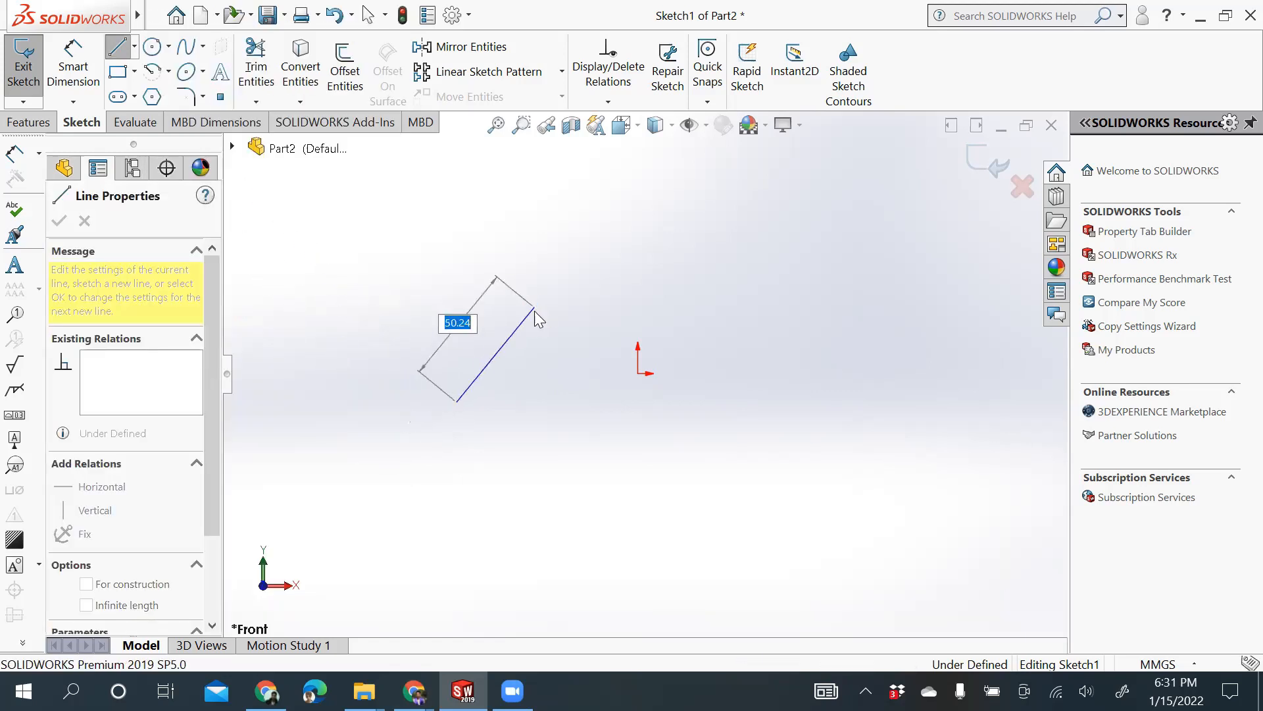
pyautogui.press('Escape')
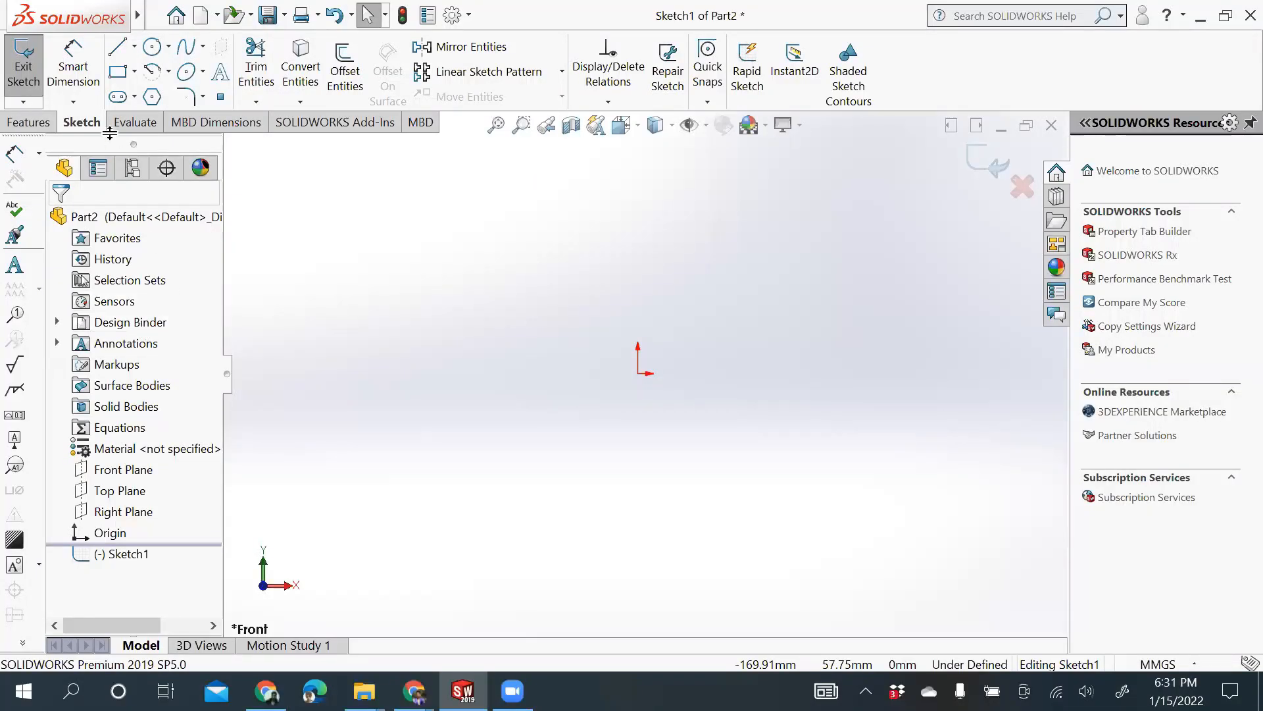
# Step: Sketch a horizontal line about 90.5 mm long from the origin in the positive X direction
pyautogui.click(118, 54)
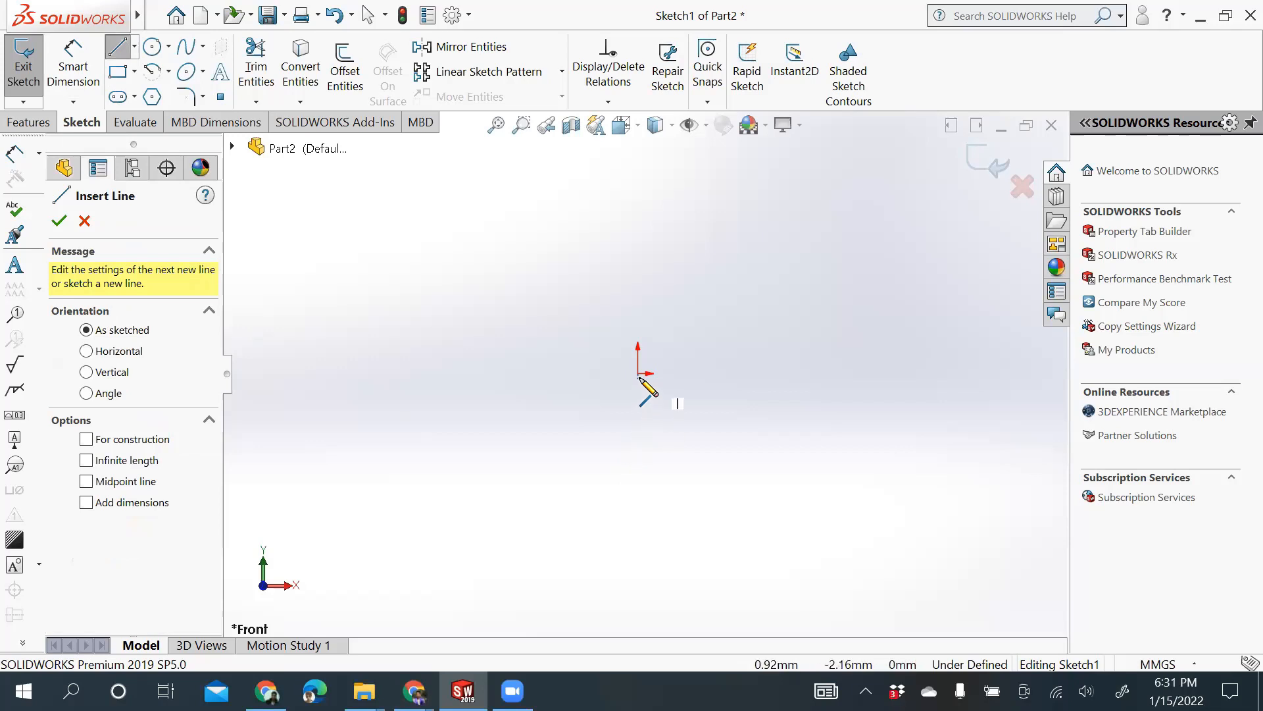
pyautogui.moveTo(637, 373); pyautogui.dragTo(893, 374)
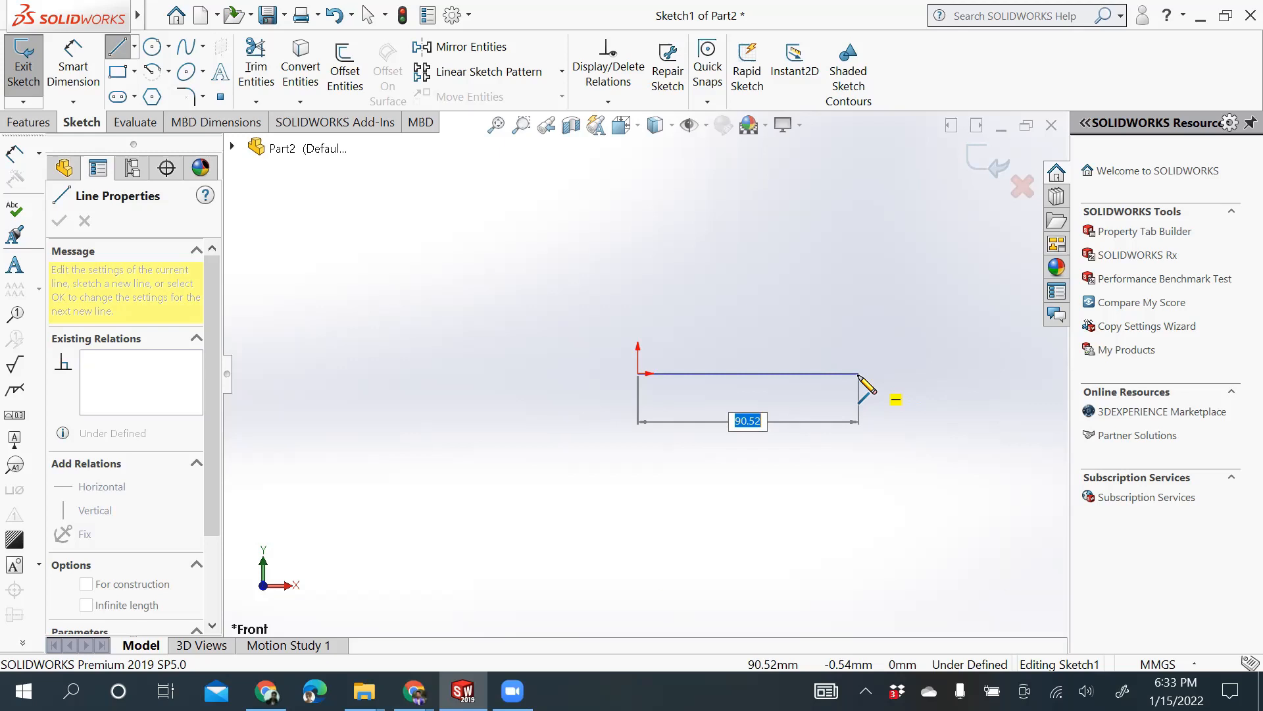
pyautogui.click(858, 374)
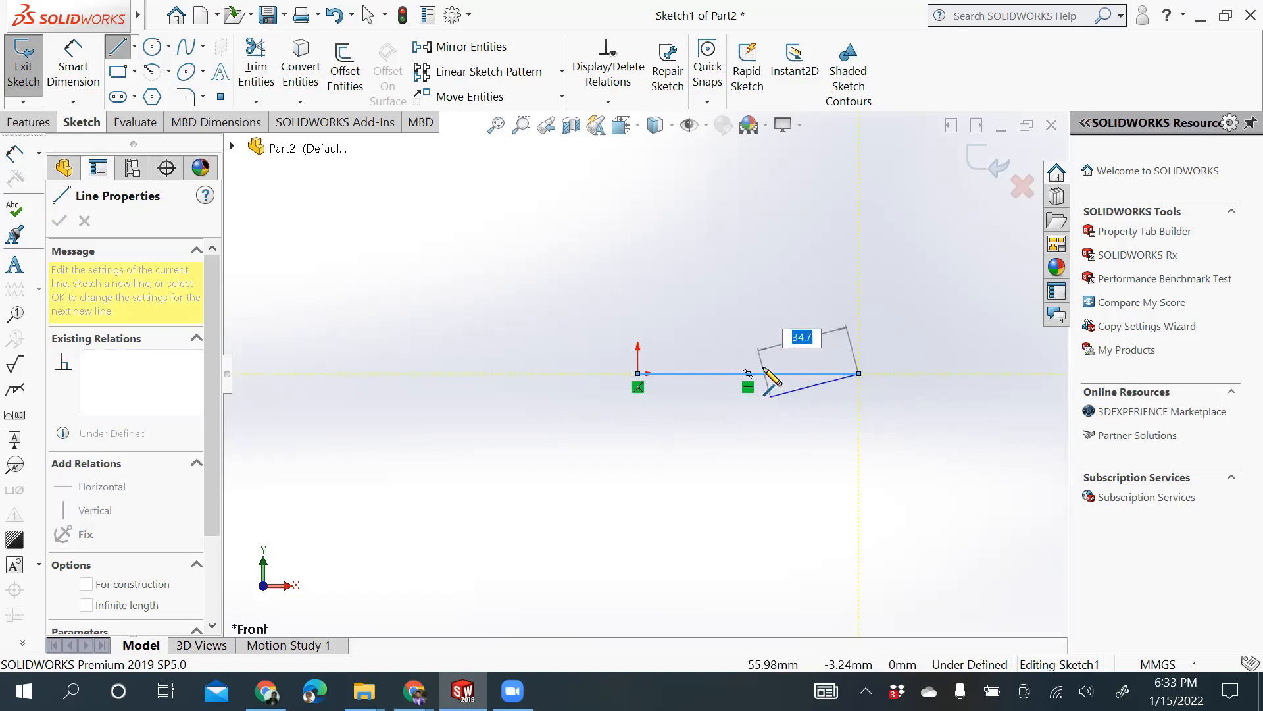
pyautogui.press('Escape')
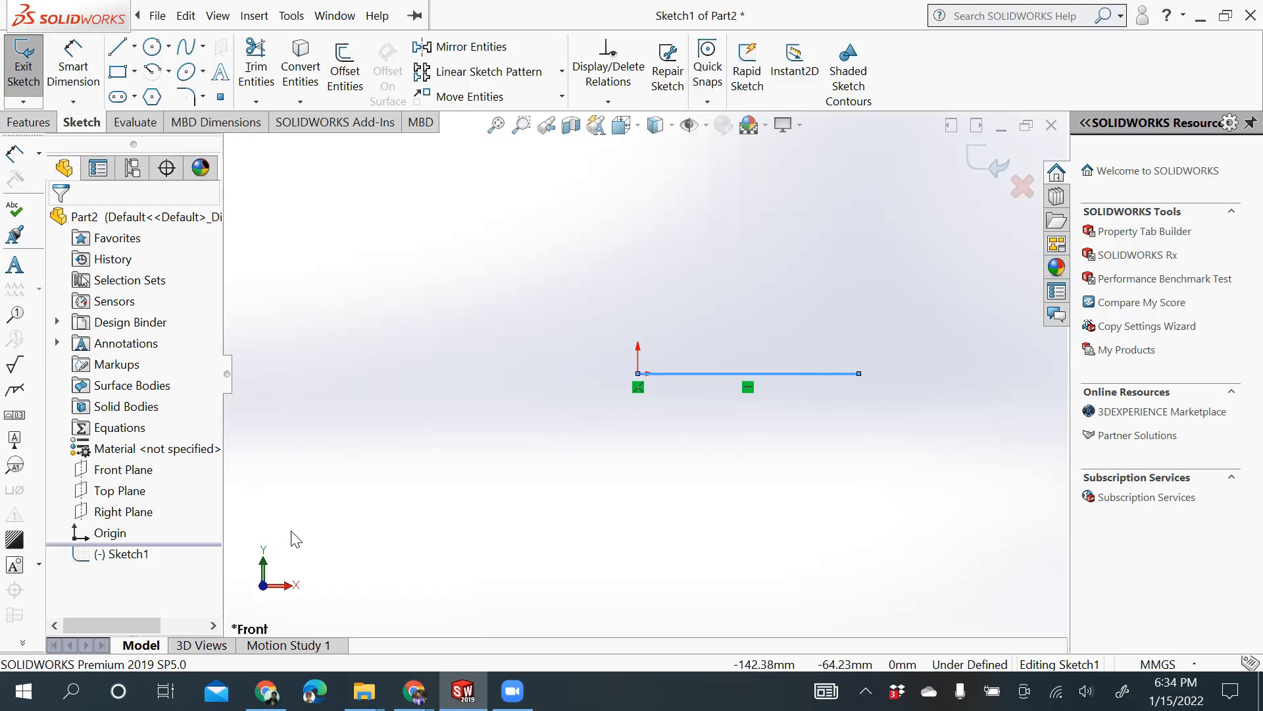
# Step: Sketch a vertical line about 3.5 mm long upward from the horizontal line's free end and select it
pyautogui.click(122, 52)
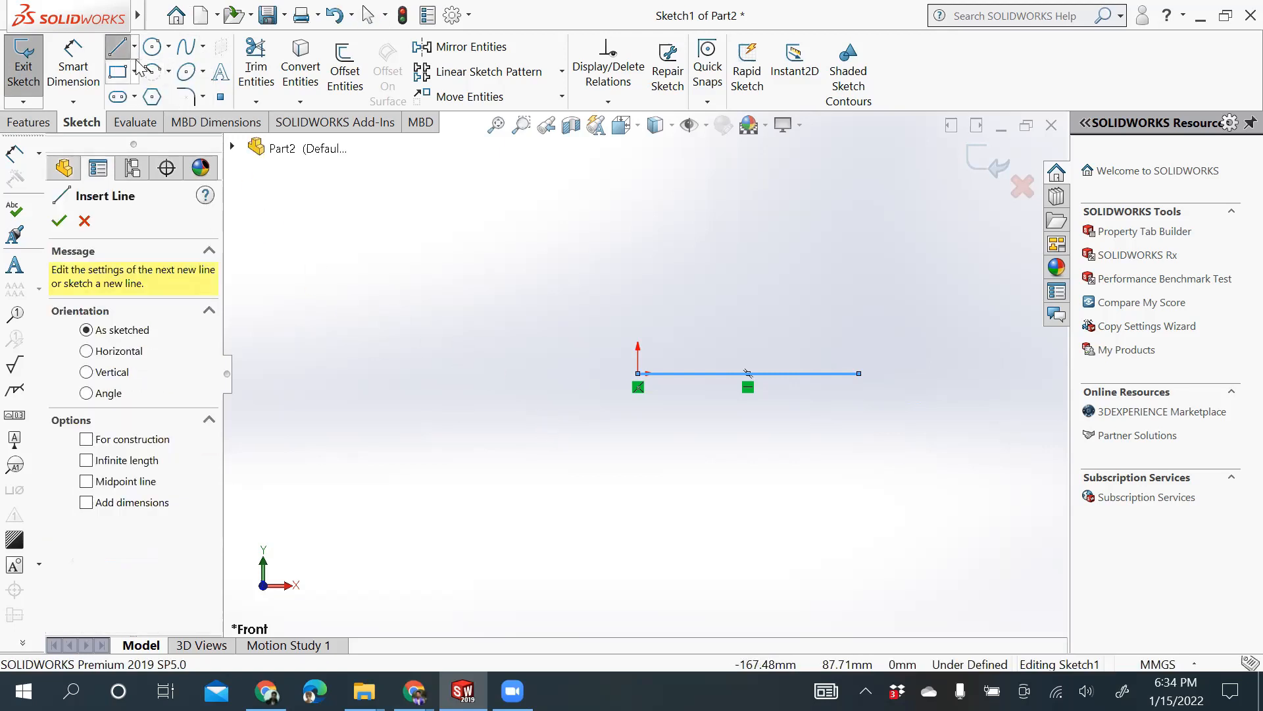
pyautogui.click(858, 373)
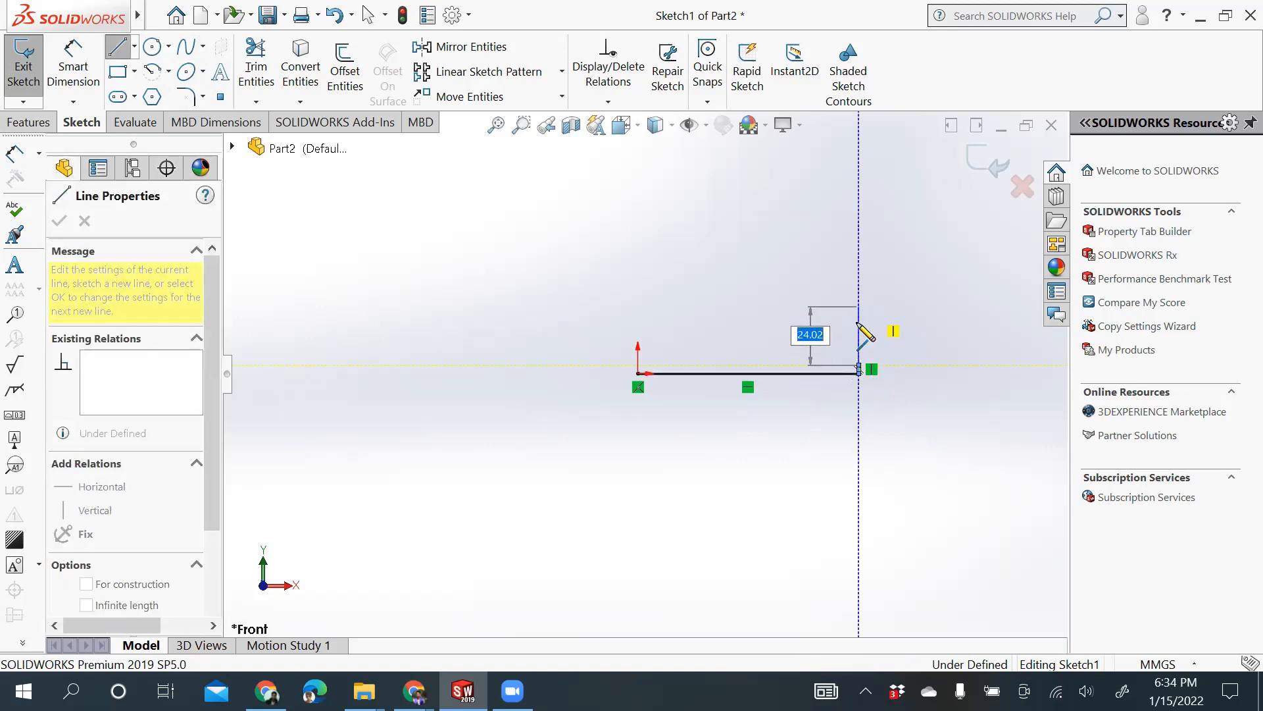
pyautogui.press('Escape')
pyautogui.scroll(-8, 866, 367)
pyautogui.scroll(-3, 616, 381)
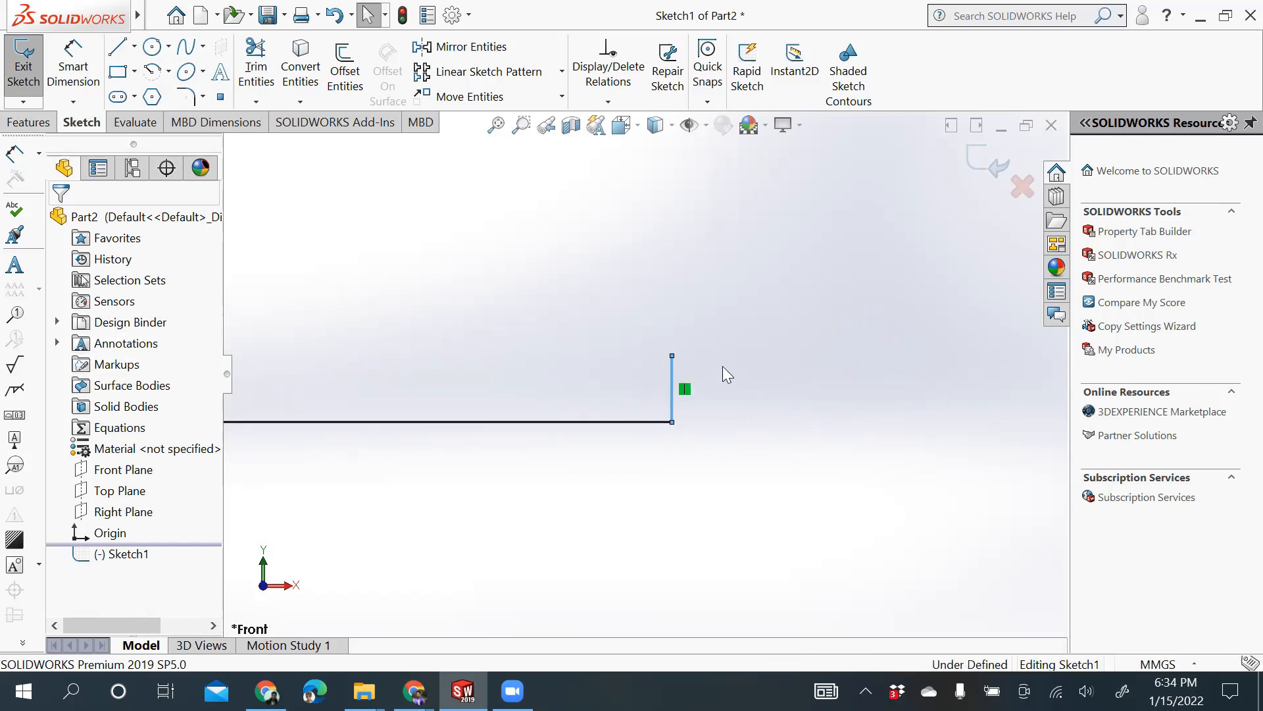
pyautogui.scroll(3, 739, 374)
pyautogui.scroll(-5, 658, 355)
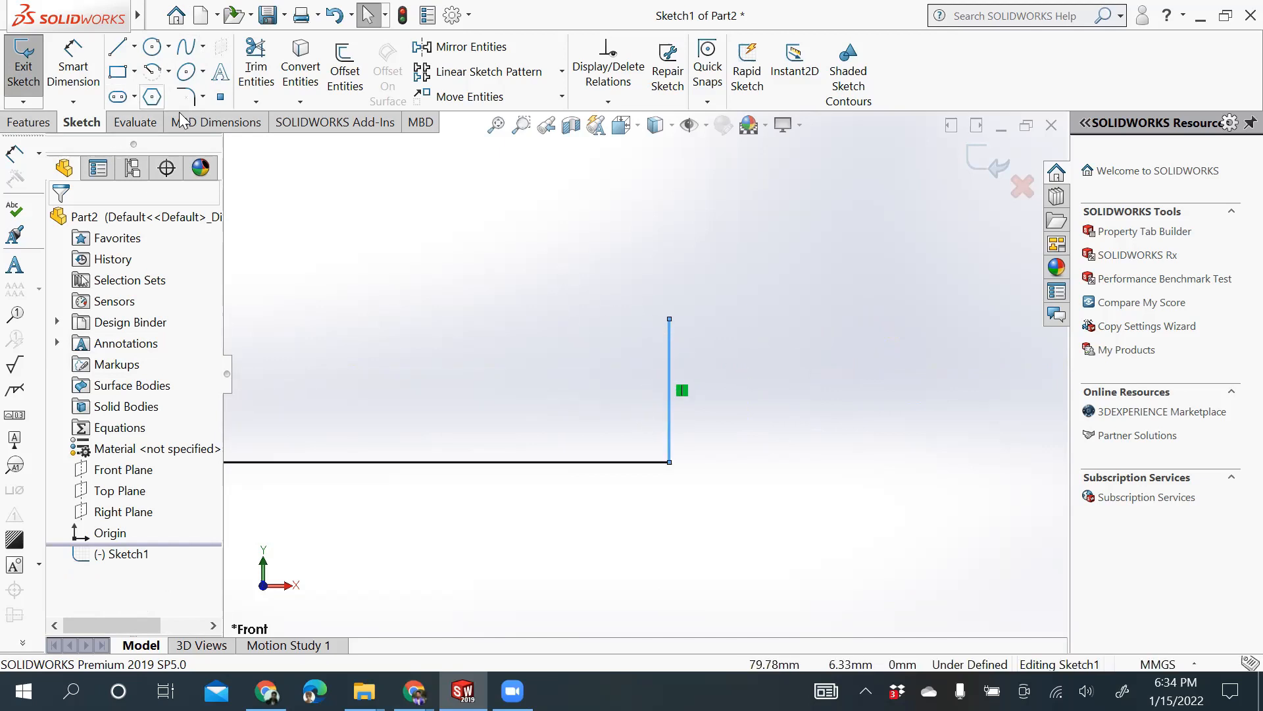
pyautogui.click(669, 353)
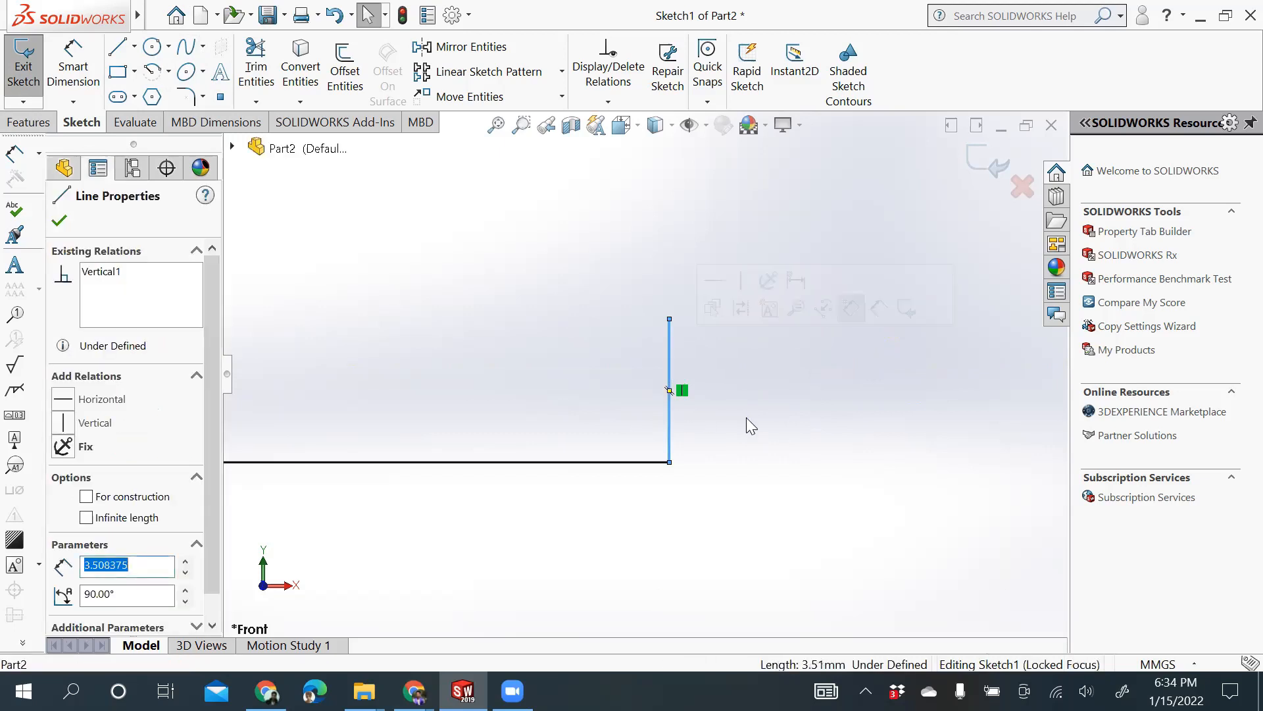
# Step: Delete the short vertical line and sketch a vertical line about 31.4 mm long upward from the horizontal line's free end
pyautogui.press('Delete')
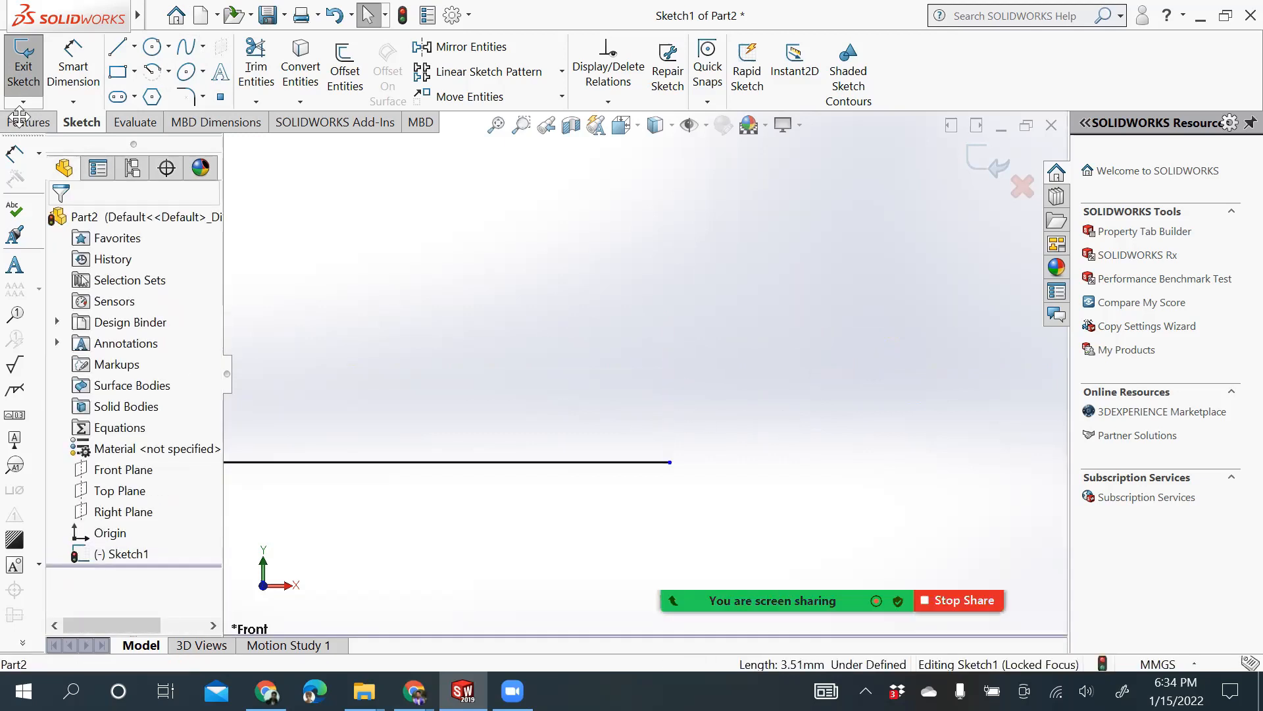
pyautogui.click(117, 47)
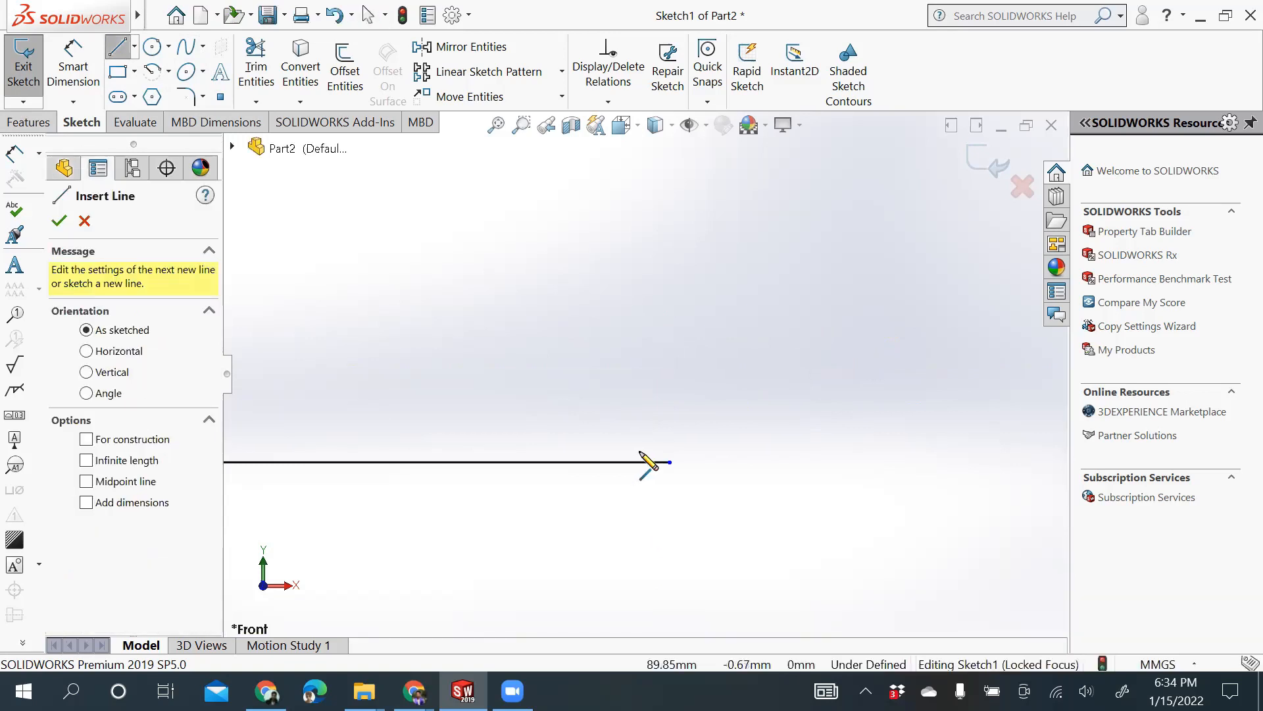
pyautogui.click(670, 462)
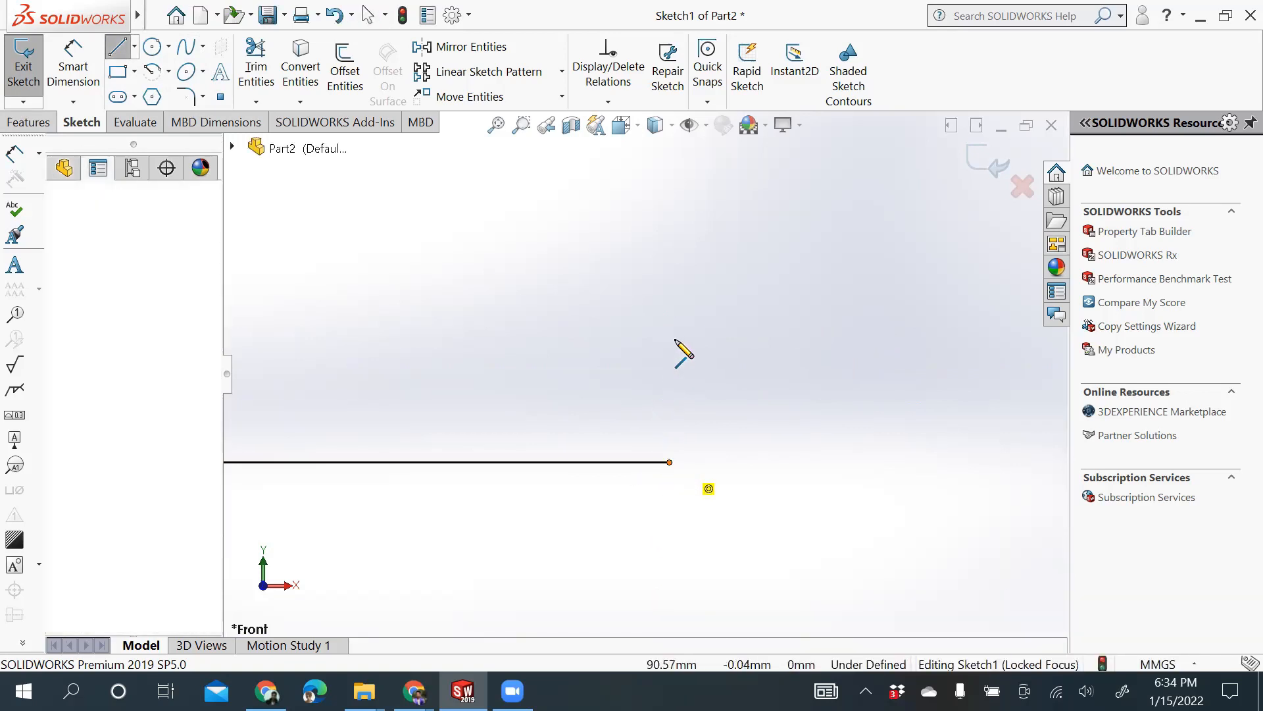
pyautogui.scroll(4, 679, 310)
pyautogui.scroll(5, 669, 336)
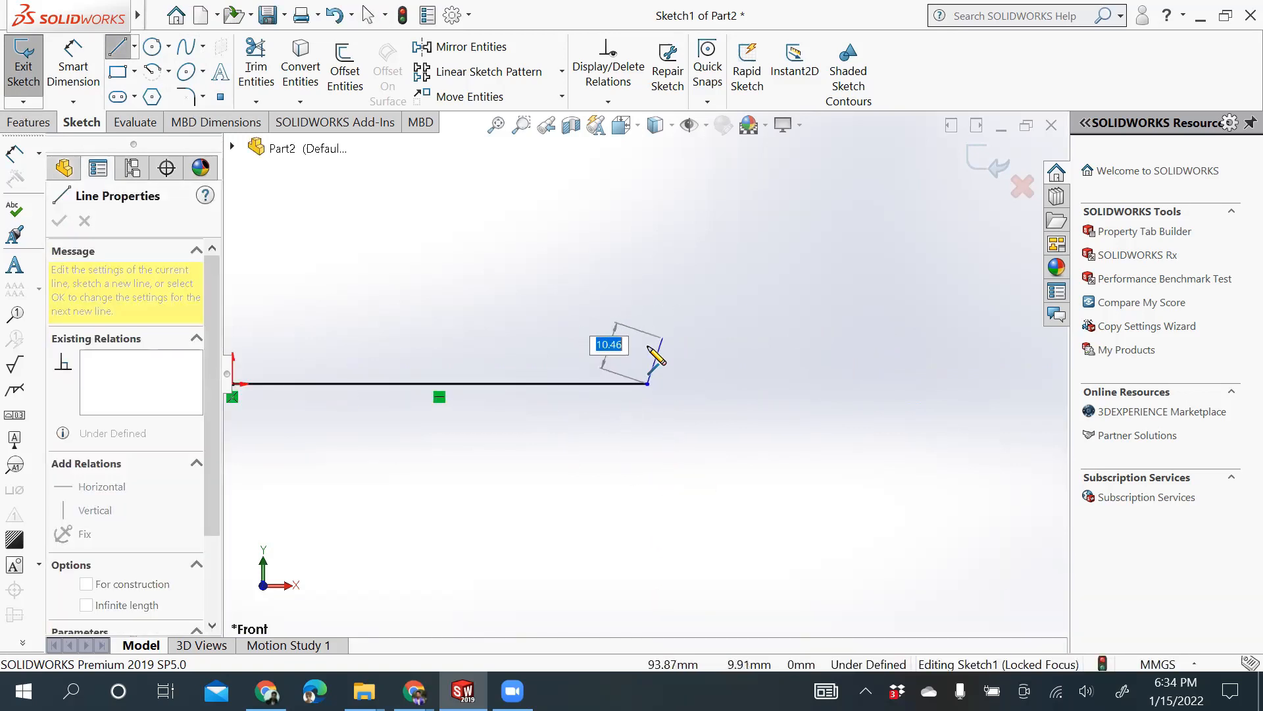
pyautogui.scroll(-5, 572, 335)
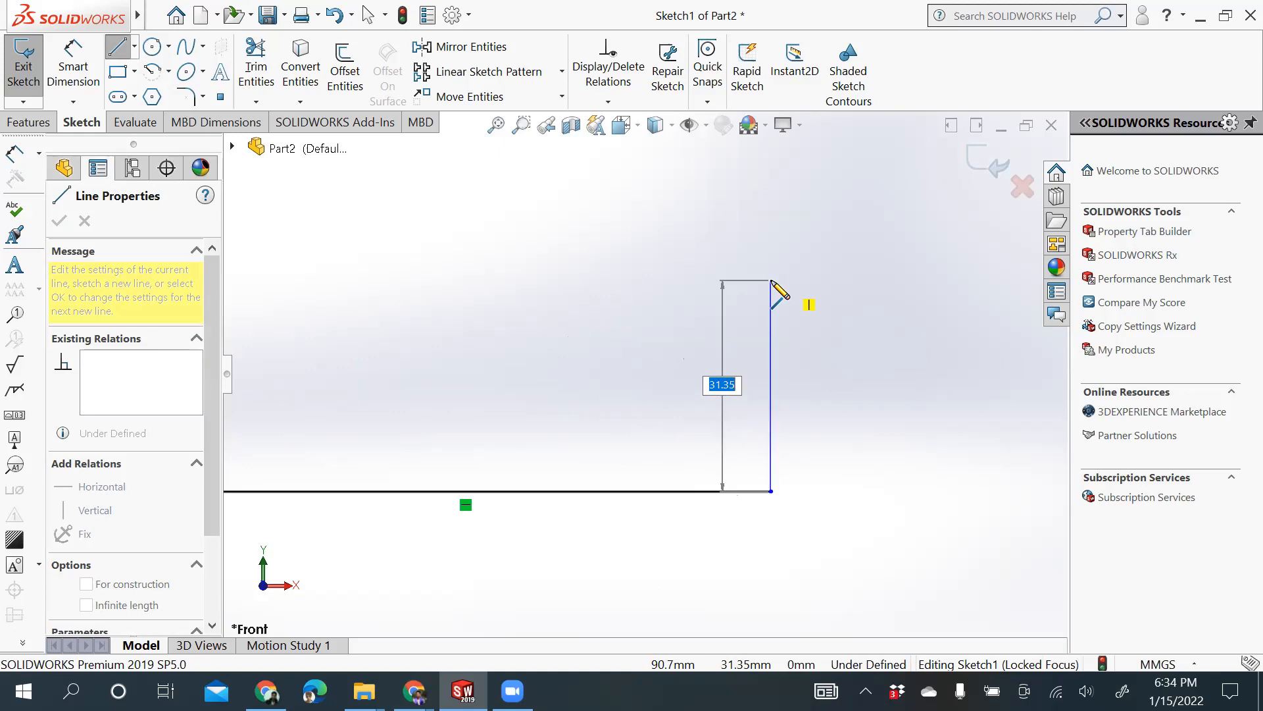
pyautogui.click(771, 280)
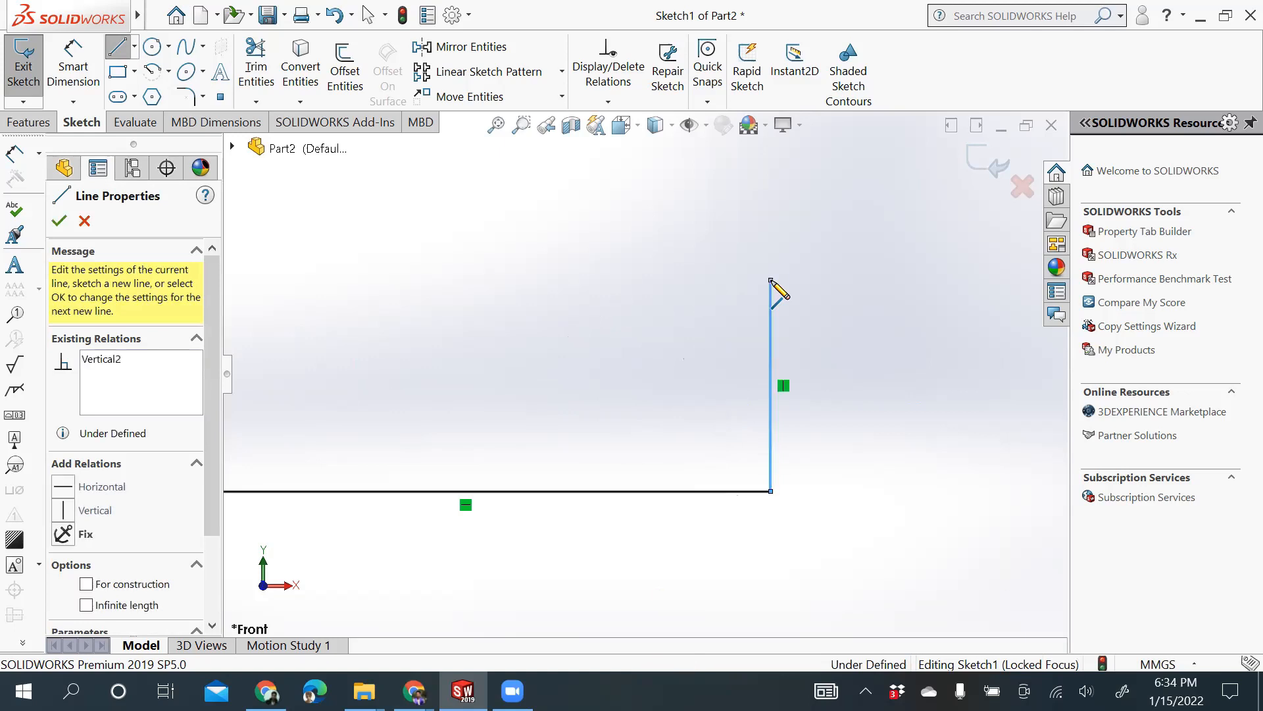
# Step: Complete a closed stepped profile with horizontal and vertical lines, making the top edge about 55.9 mm long and ending the last line at the origin
pyautogui.scroll(5, 773, 286)
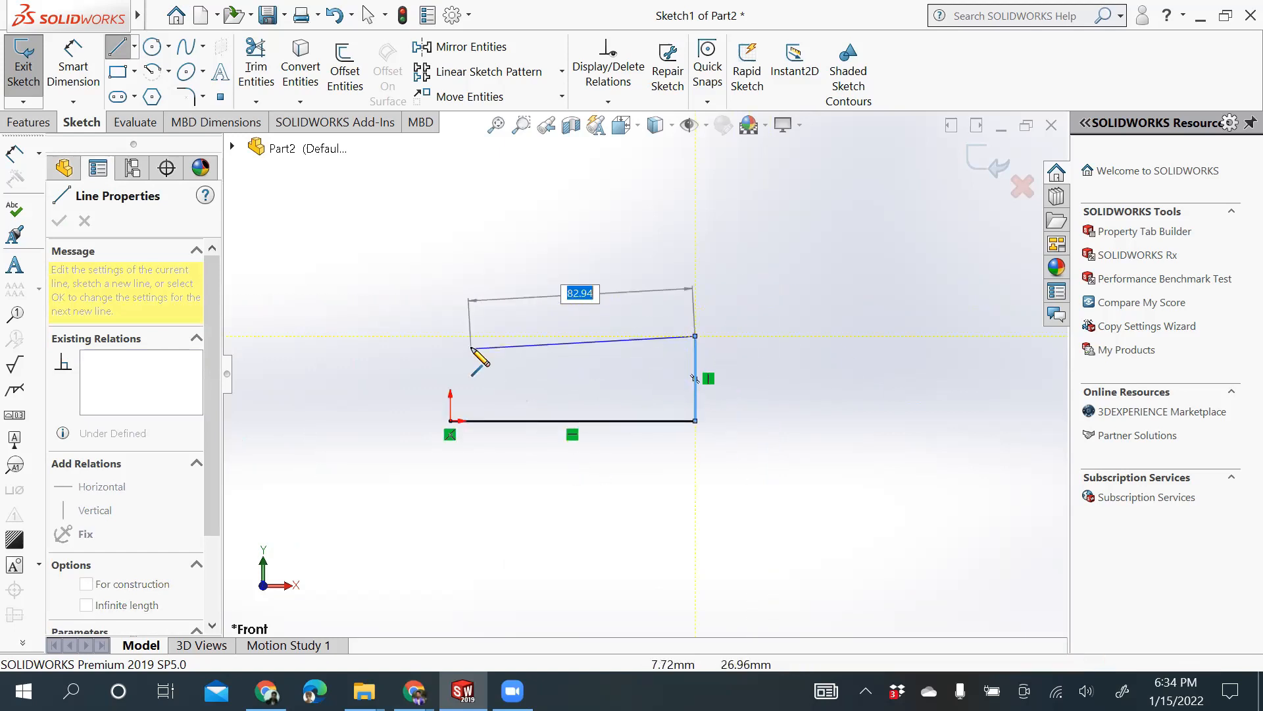
pyautogui.click(602, 336)
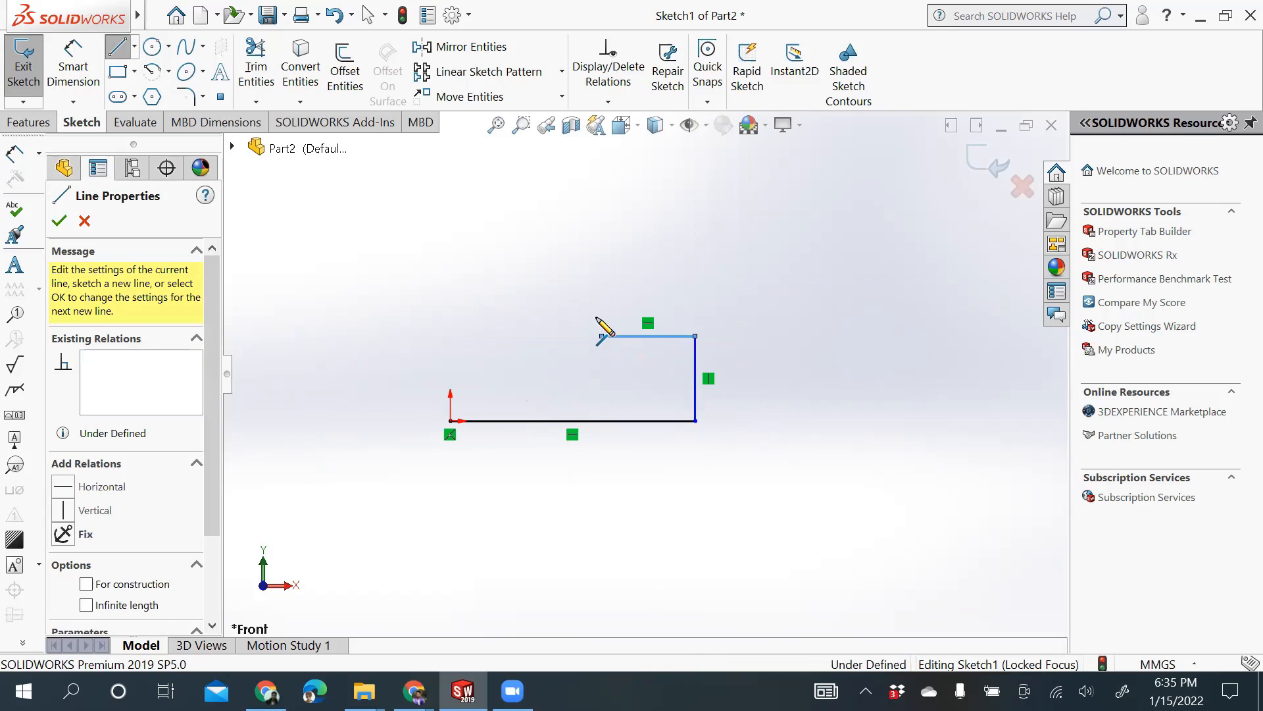
pyautogui.click(602, 295)
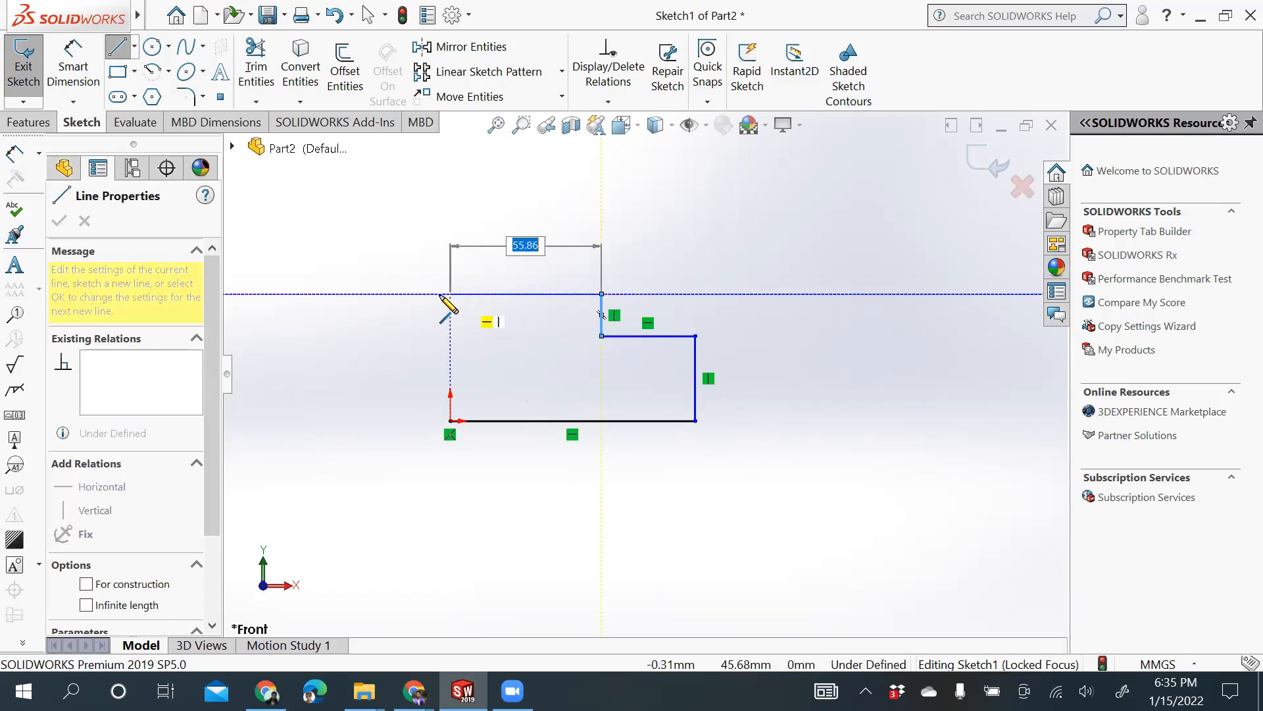
pyautogui.doubleClick(450, 294)
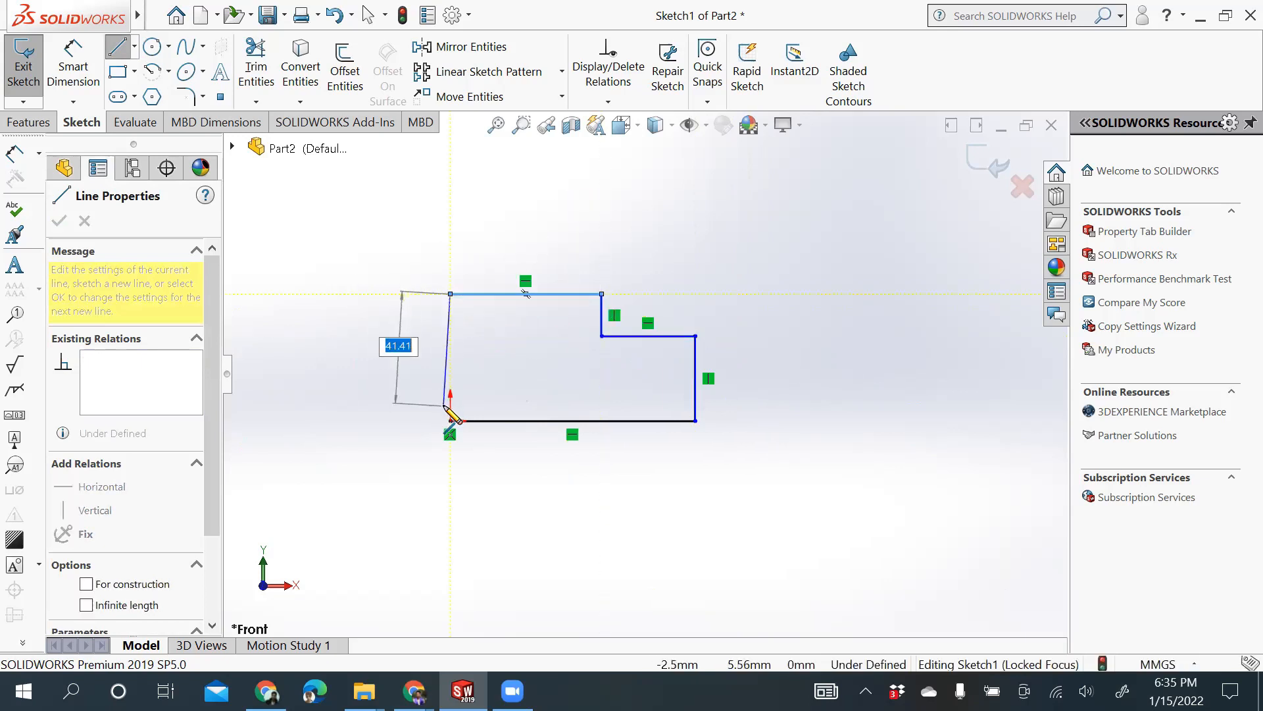
pyautogui.doubleClick(450, 421)
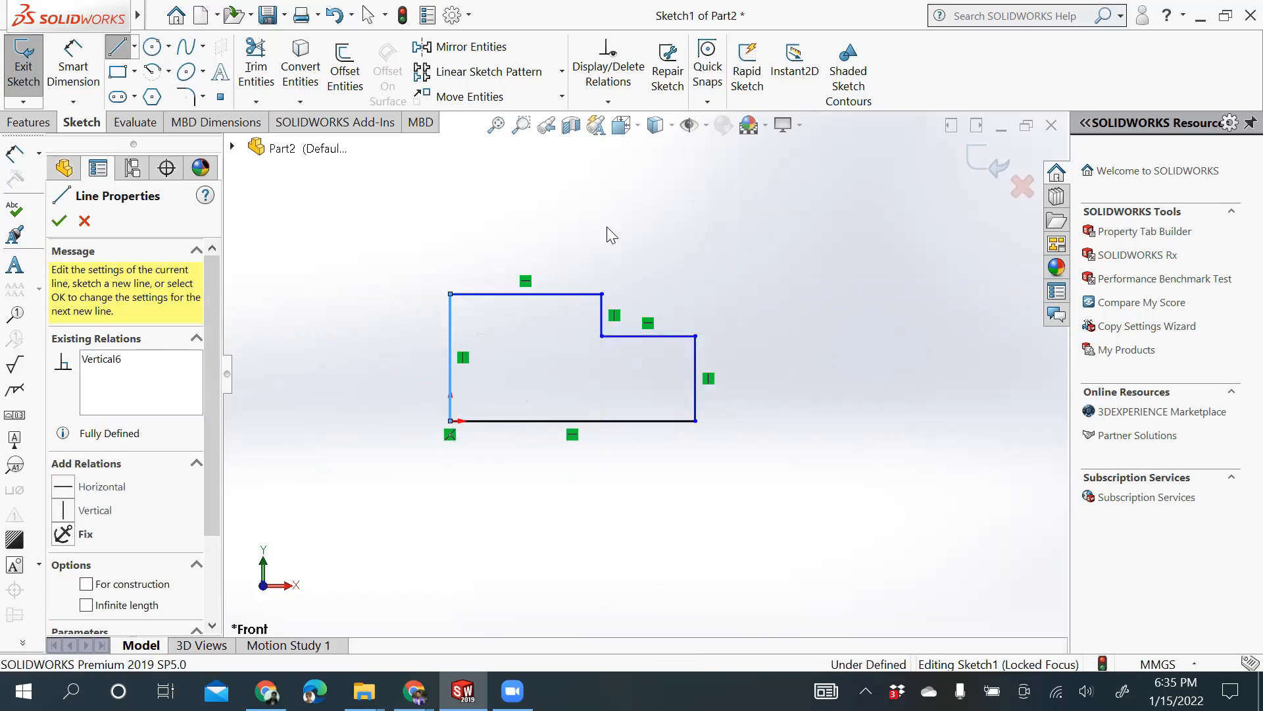
pyautogui.press('Escape')
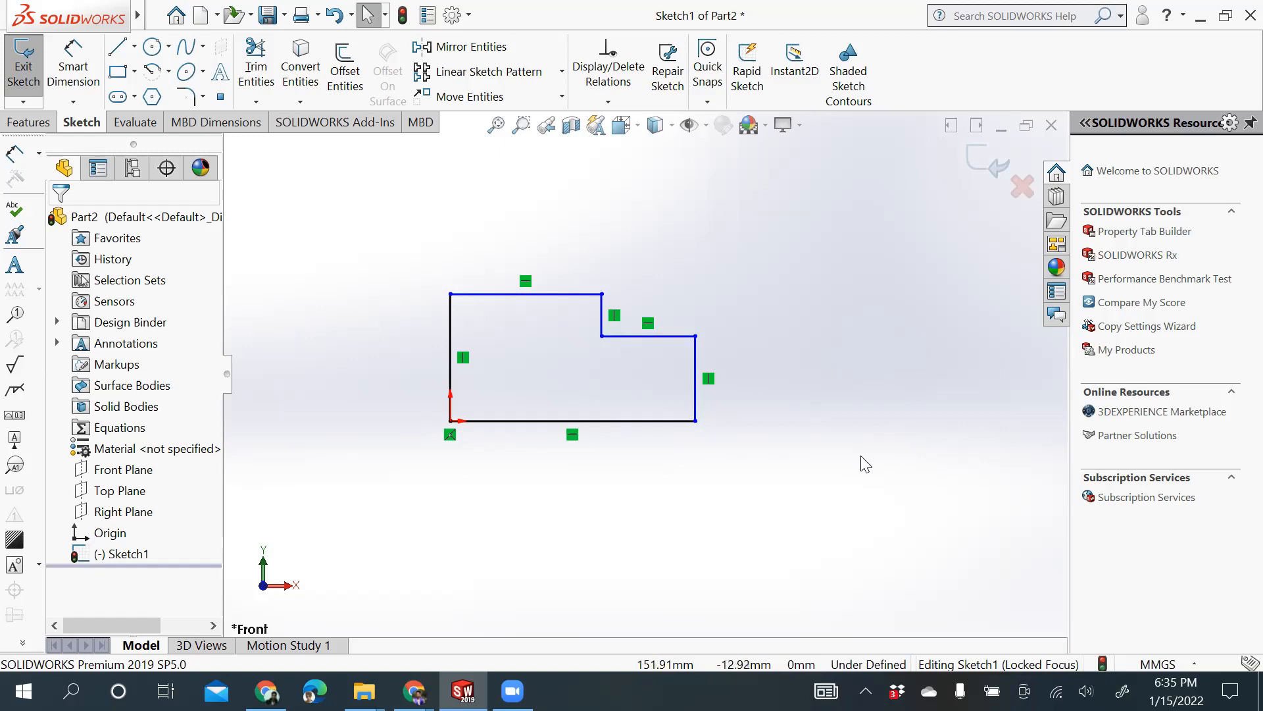
# Step: Stretch the profile by moving the free end of its base line horizontally to about X 112.5 mm
pyautogui.click(696, 421)
pyautogui.moveTo(695, 421)
pyautogui.mouseDown()
pyautogui.moveTo(699, 460)
pyautogui.moveTo(671, 523)
pyautogui.moveTo(693, 437)
pyautogui.moveTo(792, 423)
pyautogui.moveTo(681, 423)
pyautogui.moveTo(702, 418)
pyautogui.moveTo(721, 356)
pyautogui.moveTo(696, 524)
pyautogui.moveTo(719, 440)
pyautogui.moveTo(590, 424)
pyautogui.moveTo(801, 438)
pyautogui.mouseUp()
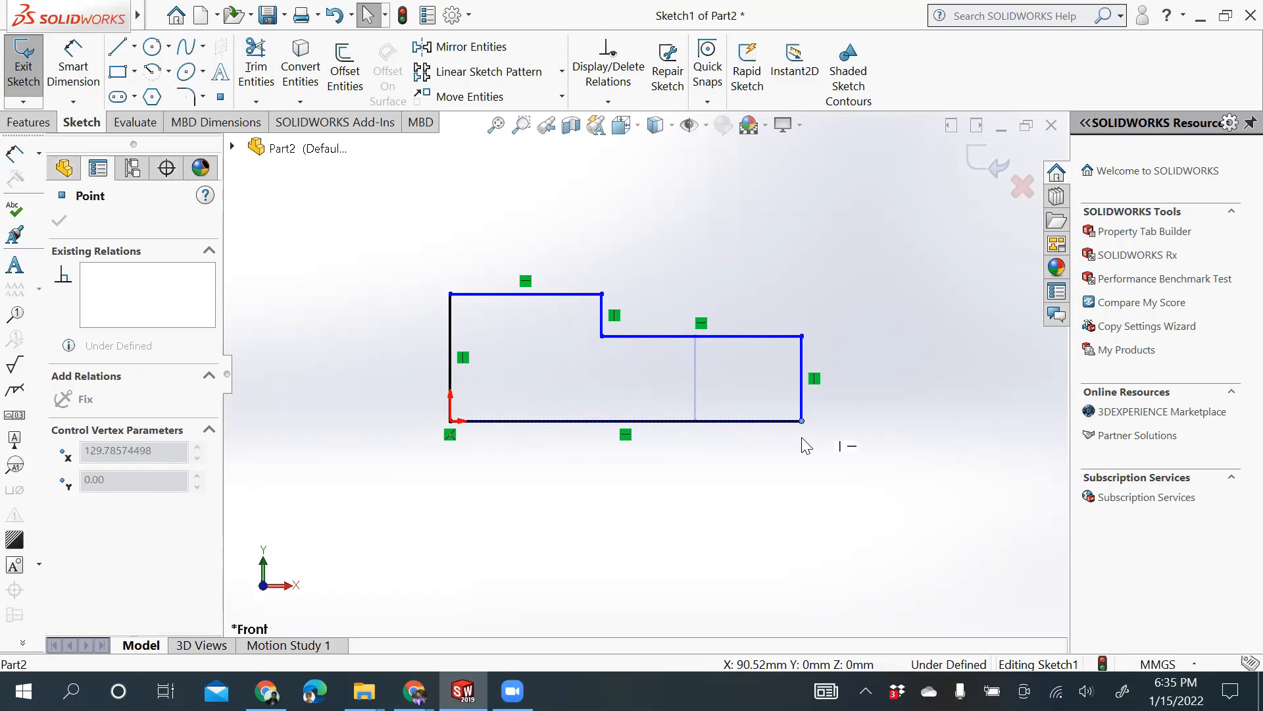
pyautogui.moveTo(807, 446); pyautogui.dragTo(756, 446)
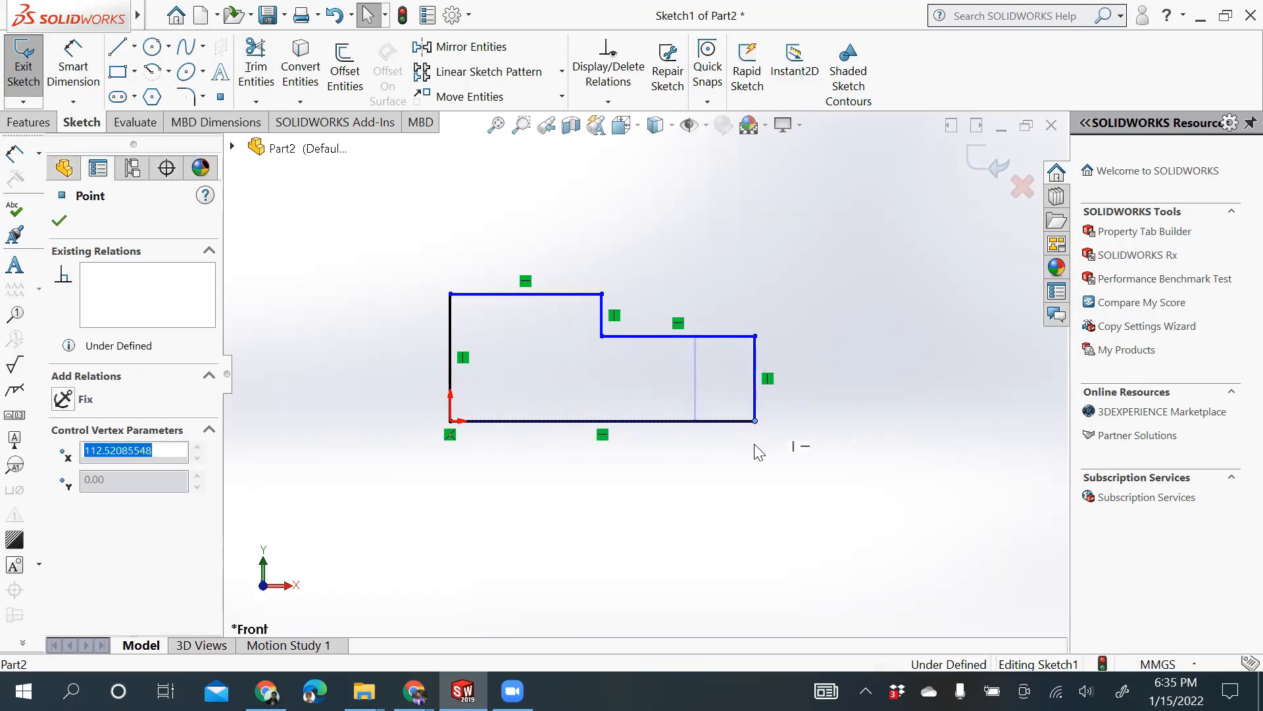
pyautogui.click(717, 456)
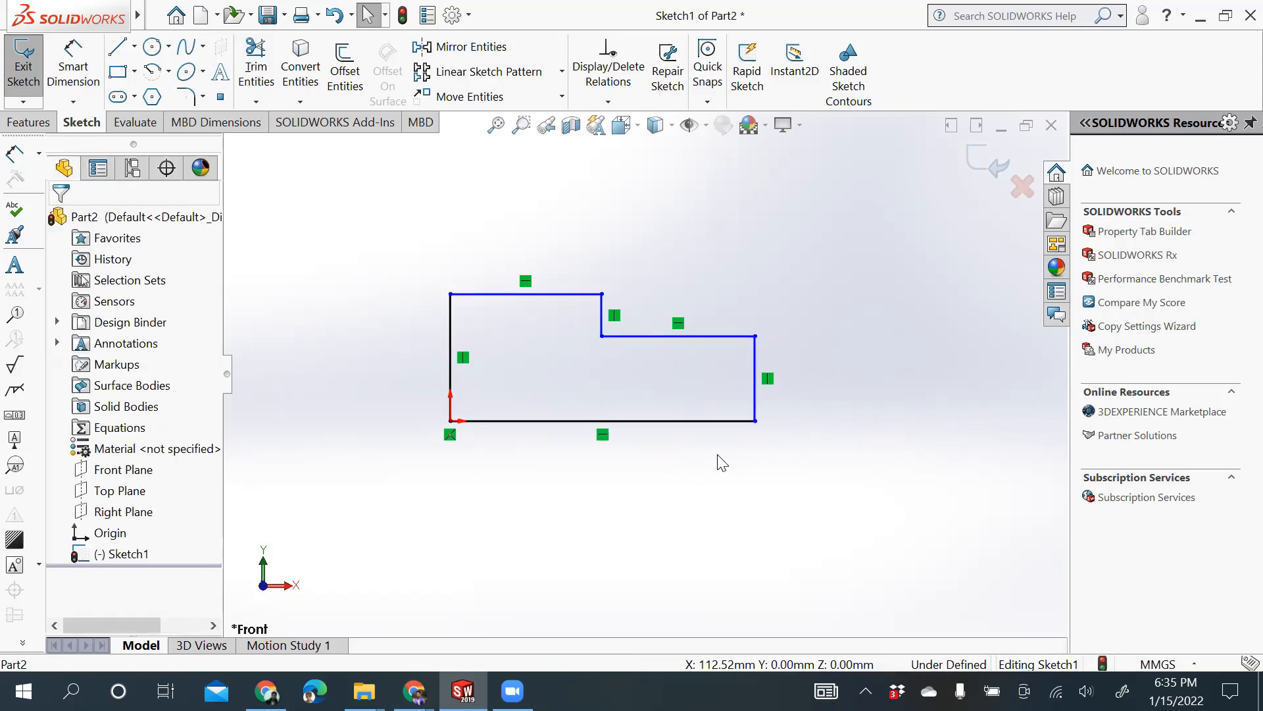
# Step: Delete the base line's horizontal relation and move its free end horizontally to about X 122.7 mm
pyautogui.rightClick(603, 435)
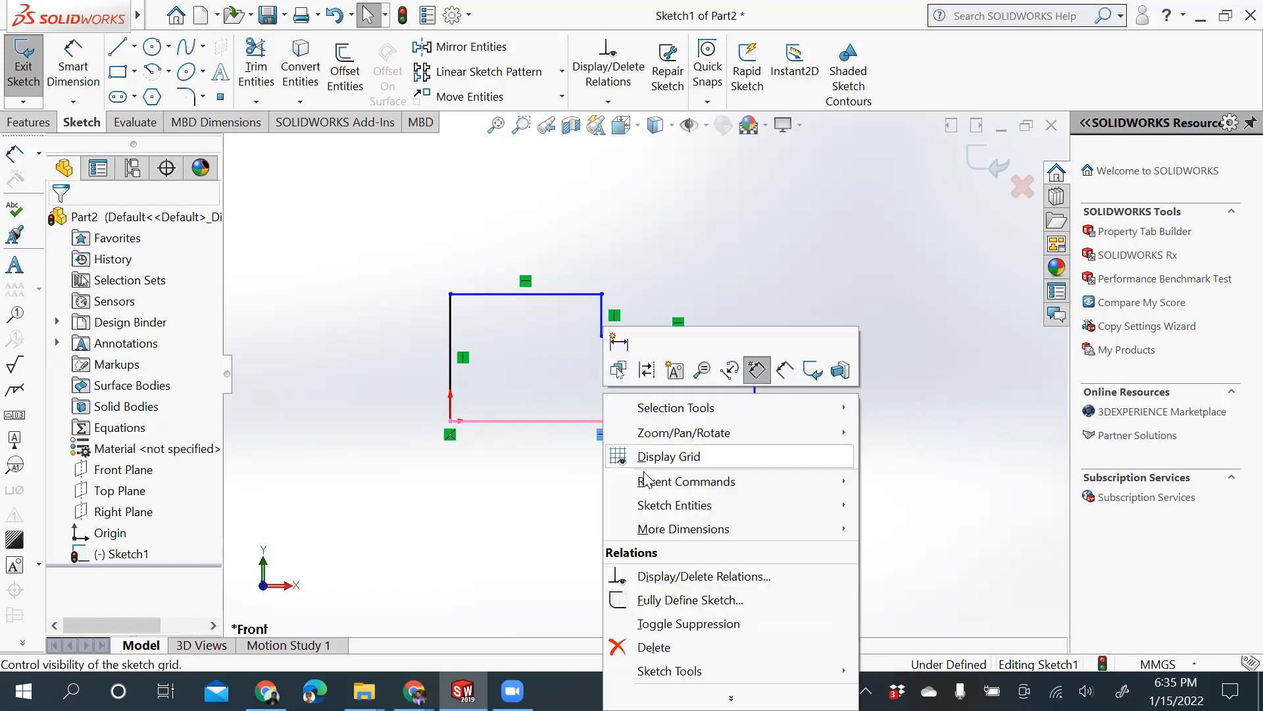
pyautogui.click(654, 647)
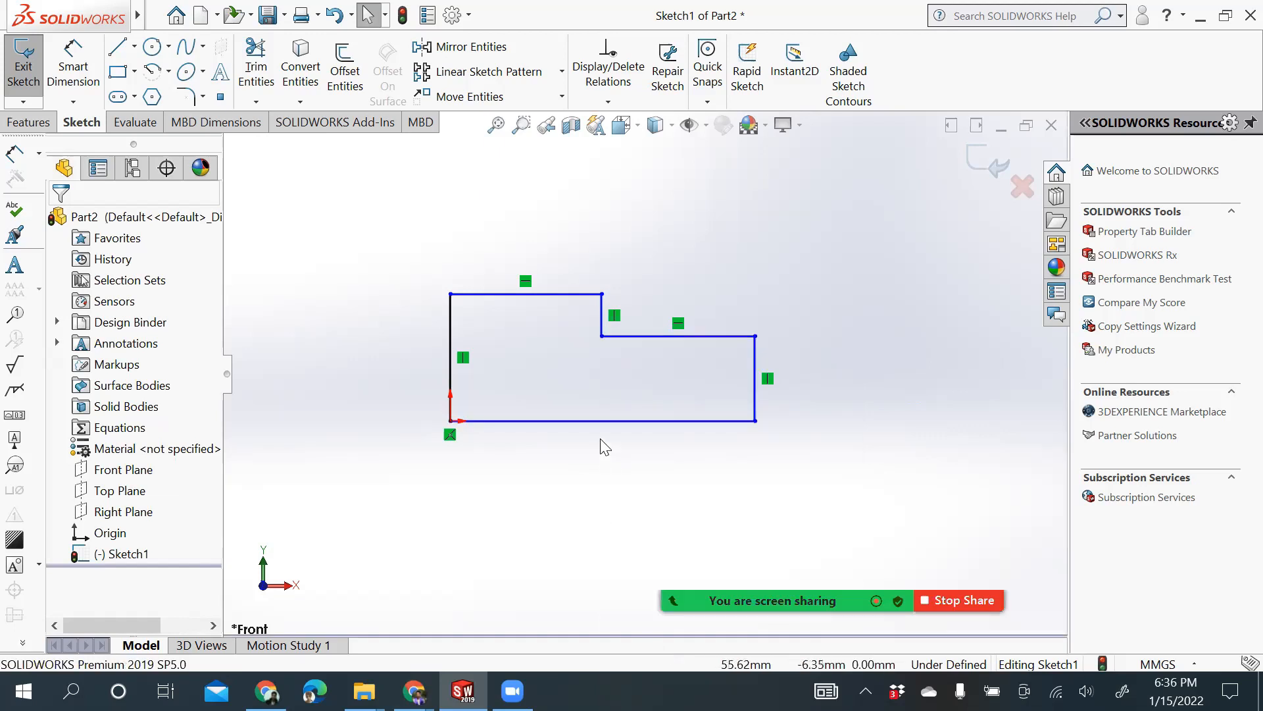
pyautogui.click(756, 421)
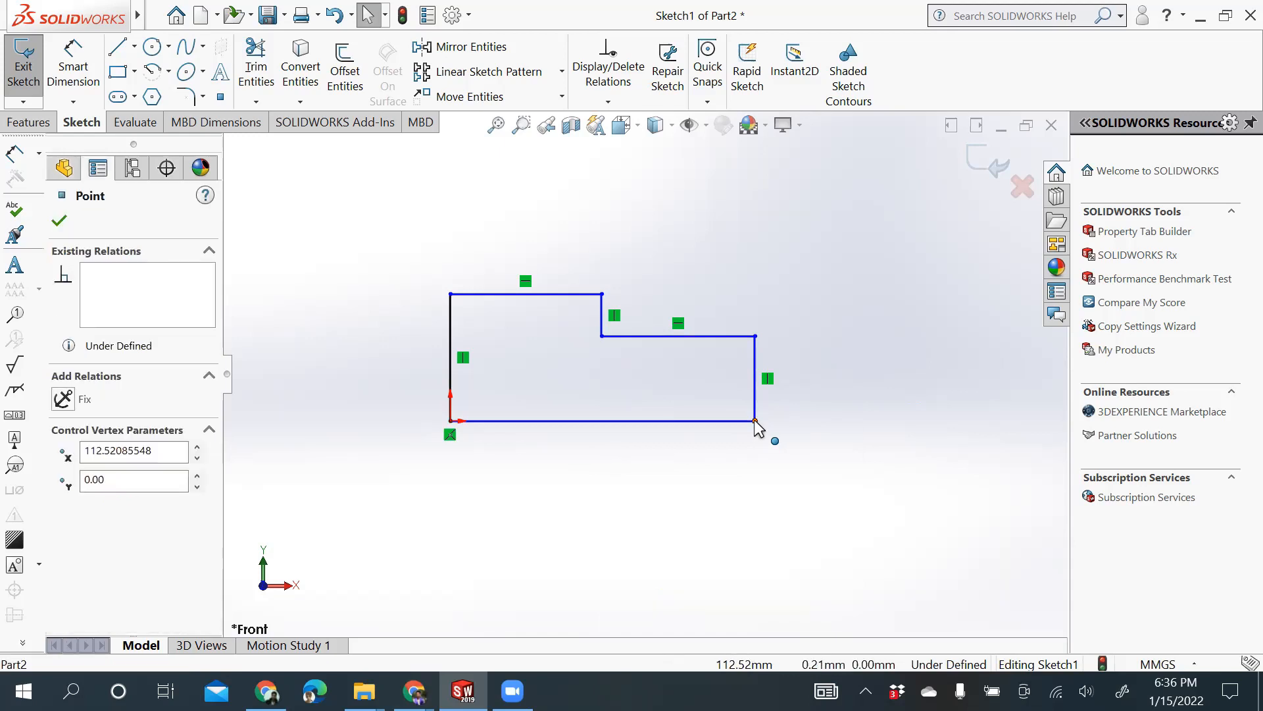
pyautogui.moveTo(755, 422); pyautogui.dragTo(783, 422)
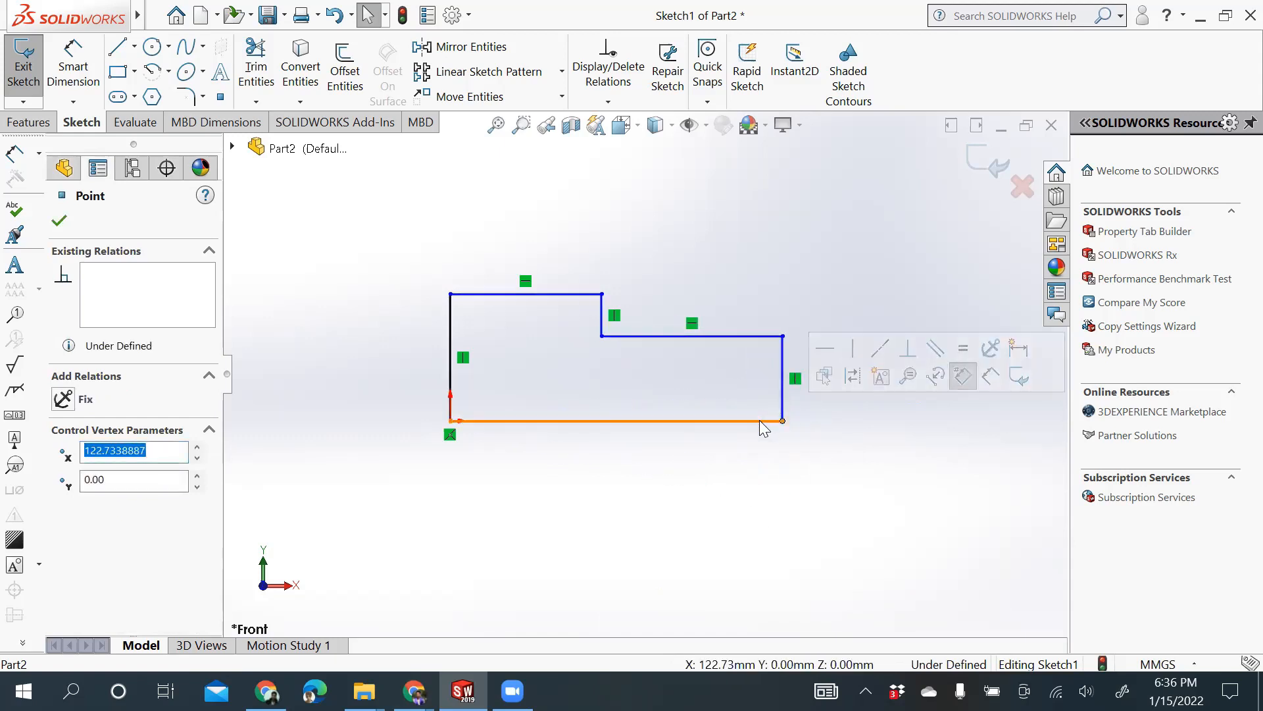
pyautogui.click(717, 483)
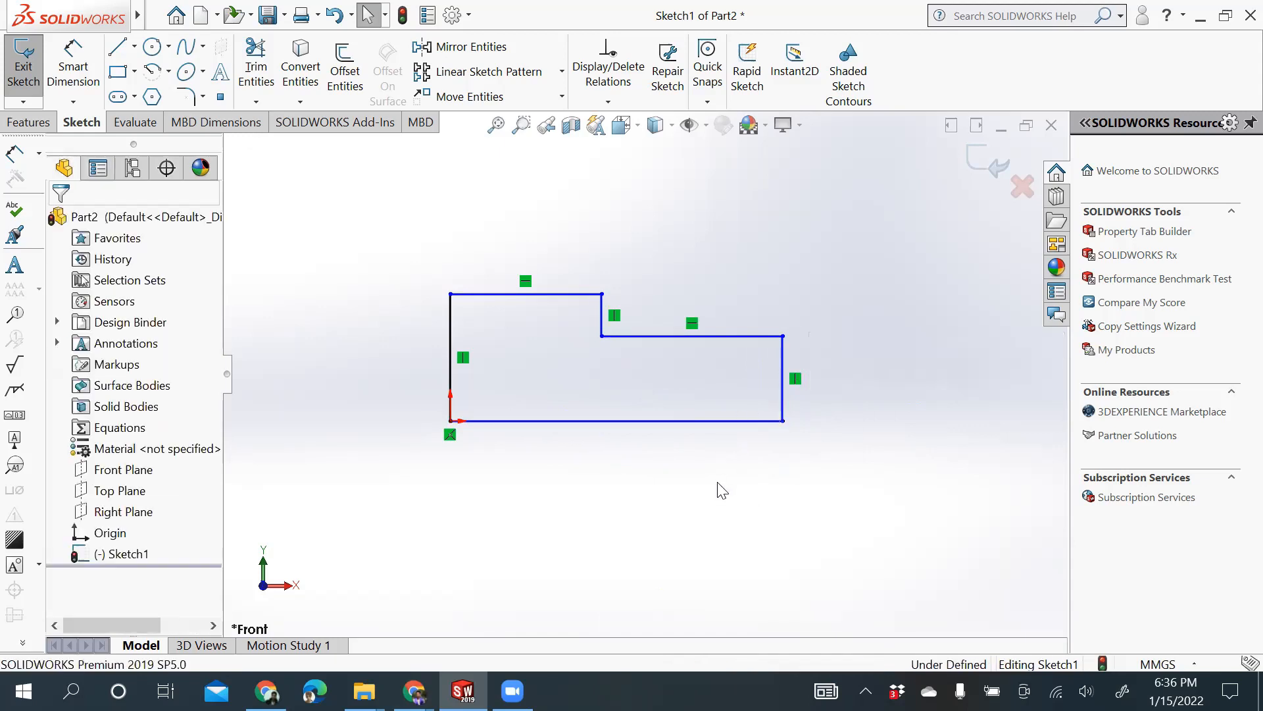
# Step: Add a horizontal relation to the profile's base line
pyautogui.click(684, 423)
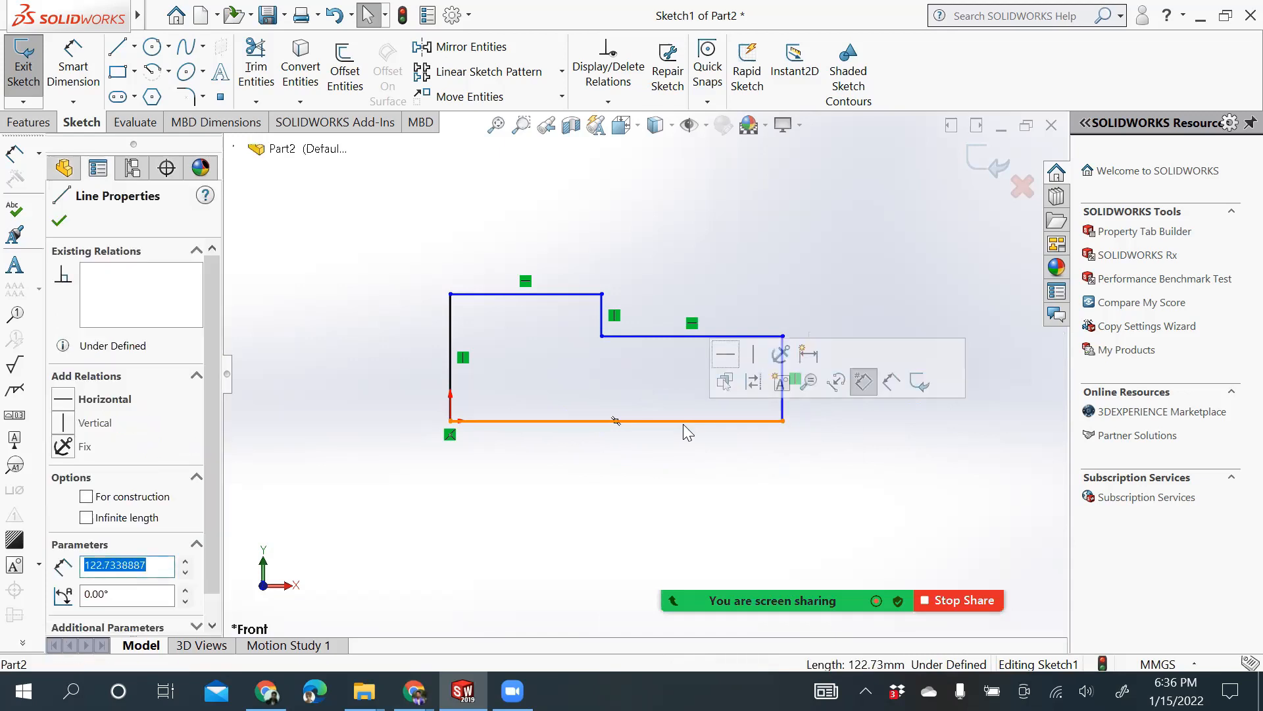
pyautogui.click(724, 358)
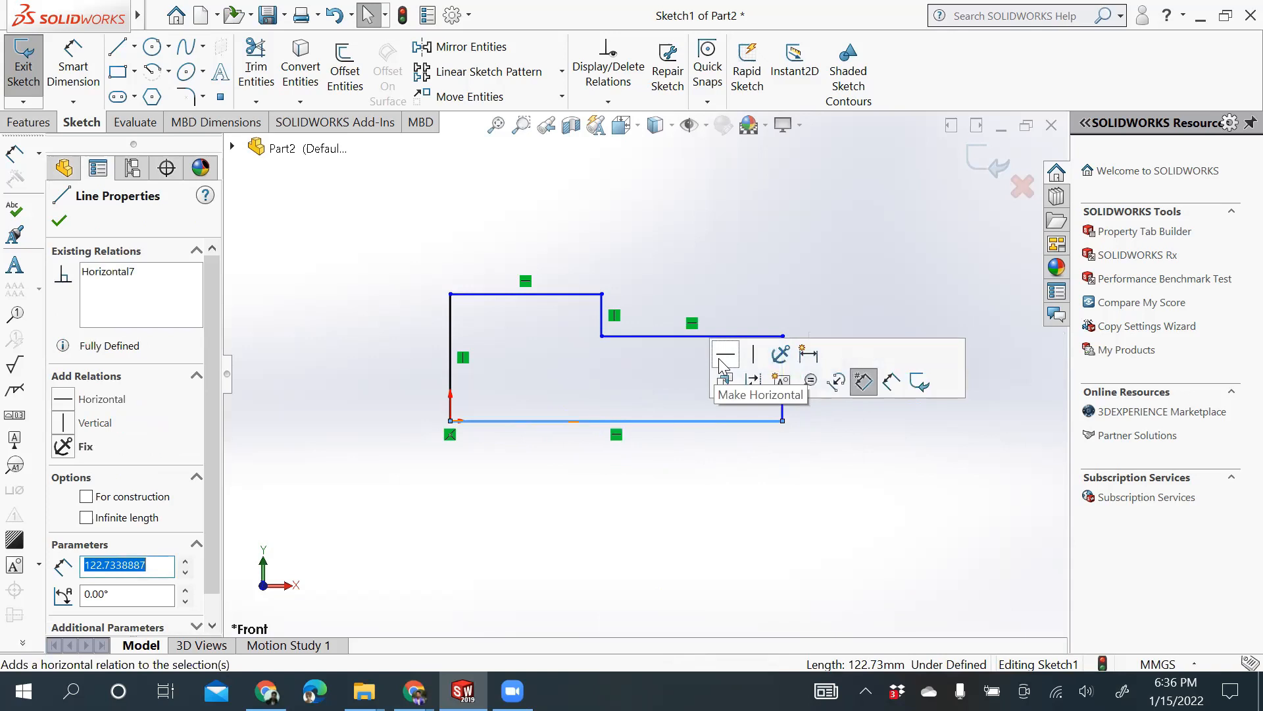
pyautogui.click(645, 439)
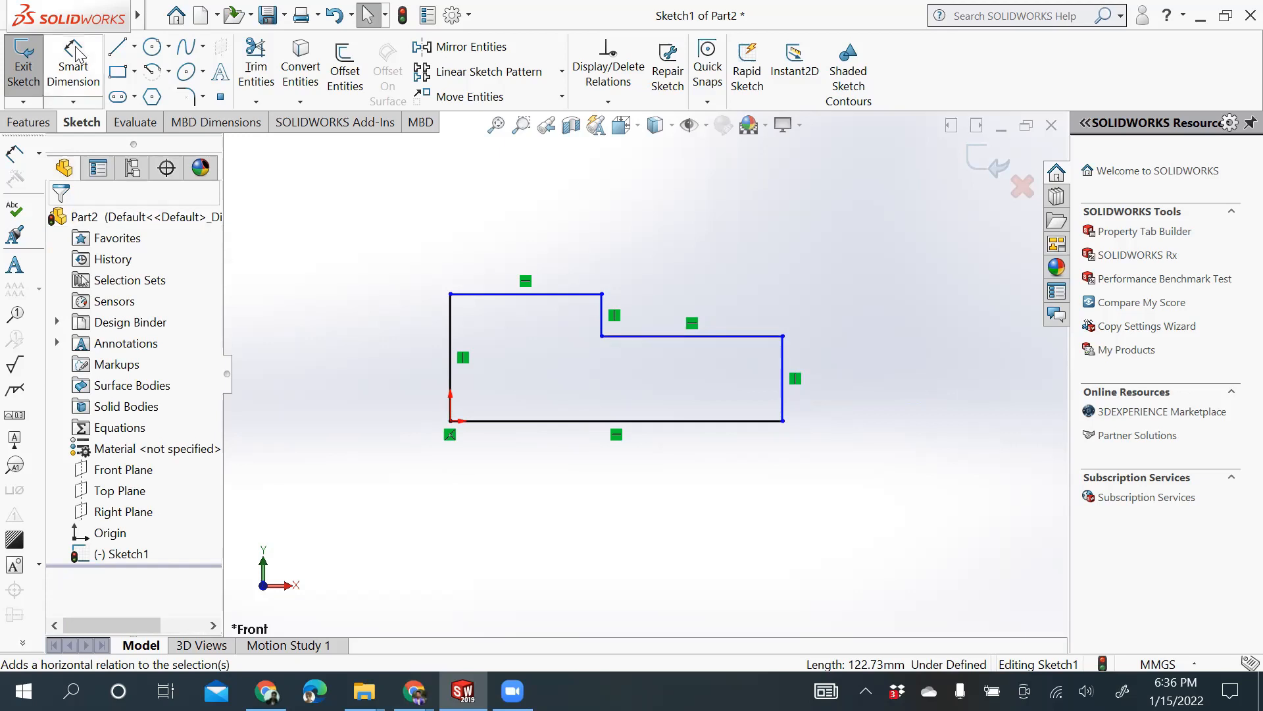
# Step: Dimension the vertical edge at the origin at its drawn length, and delete that dimension
pyautogui.click(75, 73)
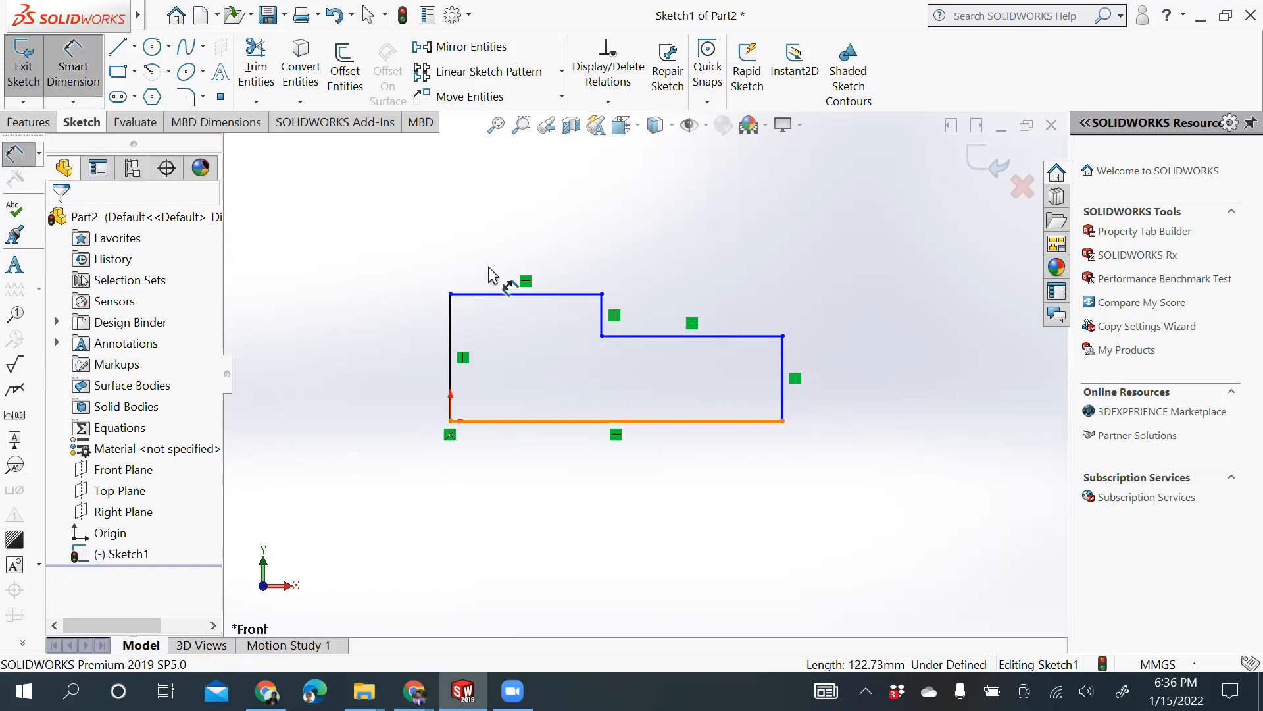
pyautogui.click(431, 345)
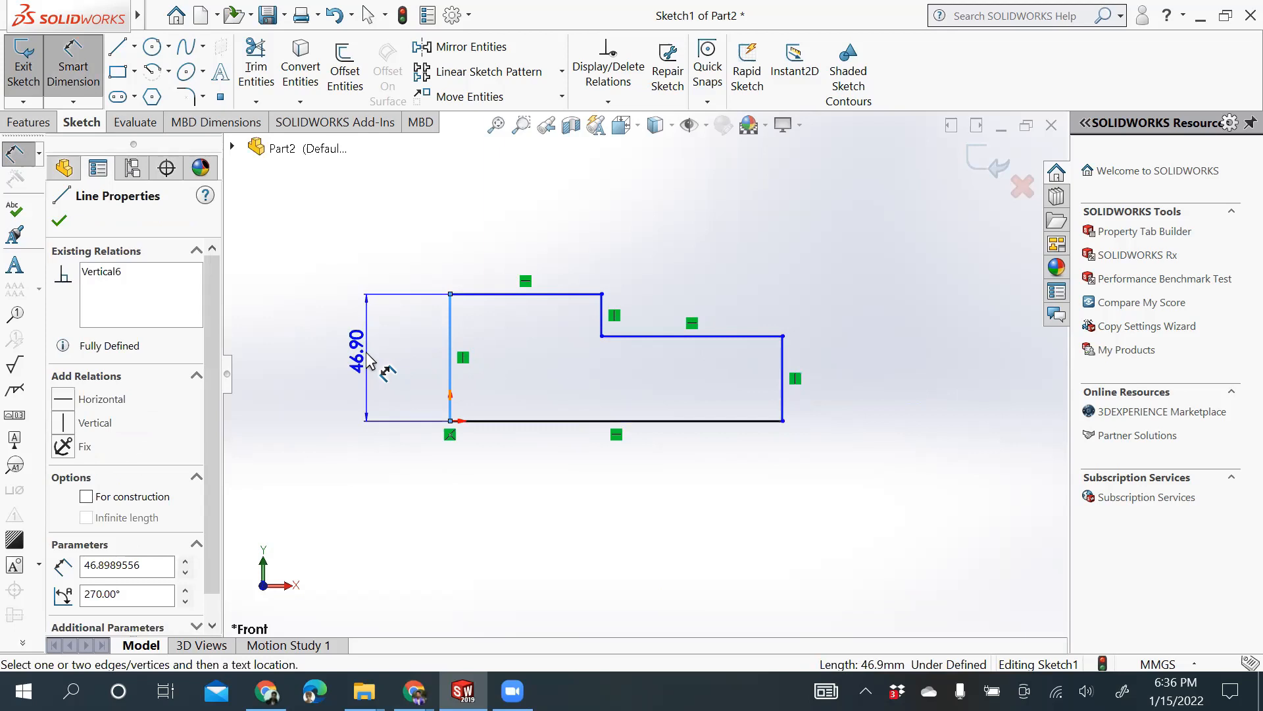
pyautogui.click(385, 364)
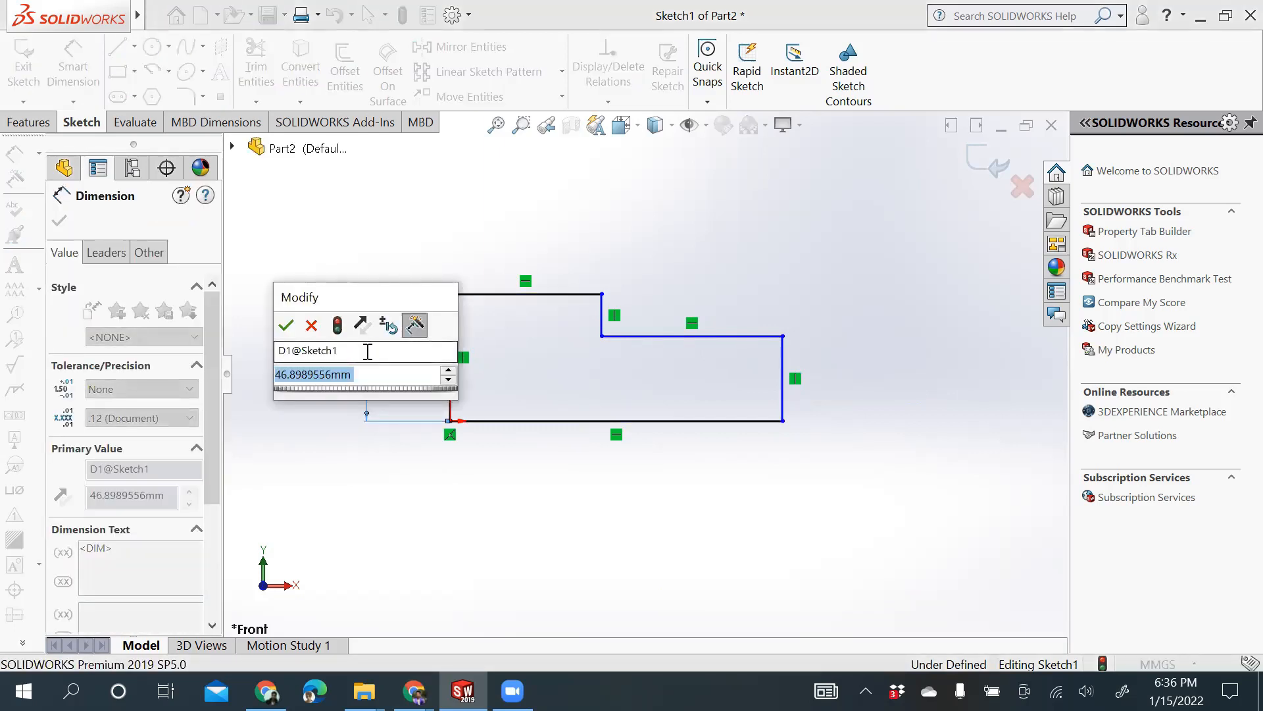
pyautogui.press('Return')
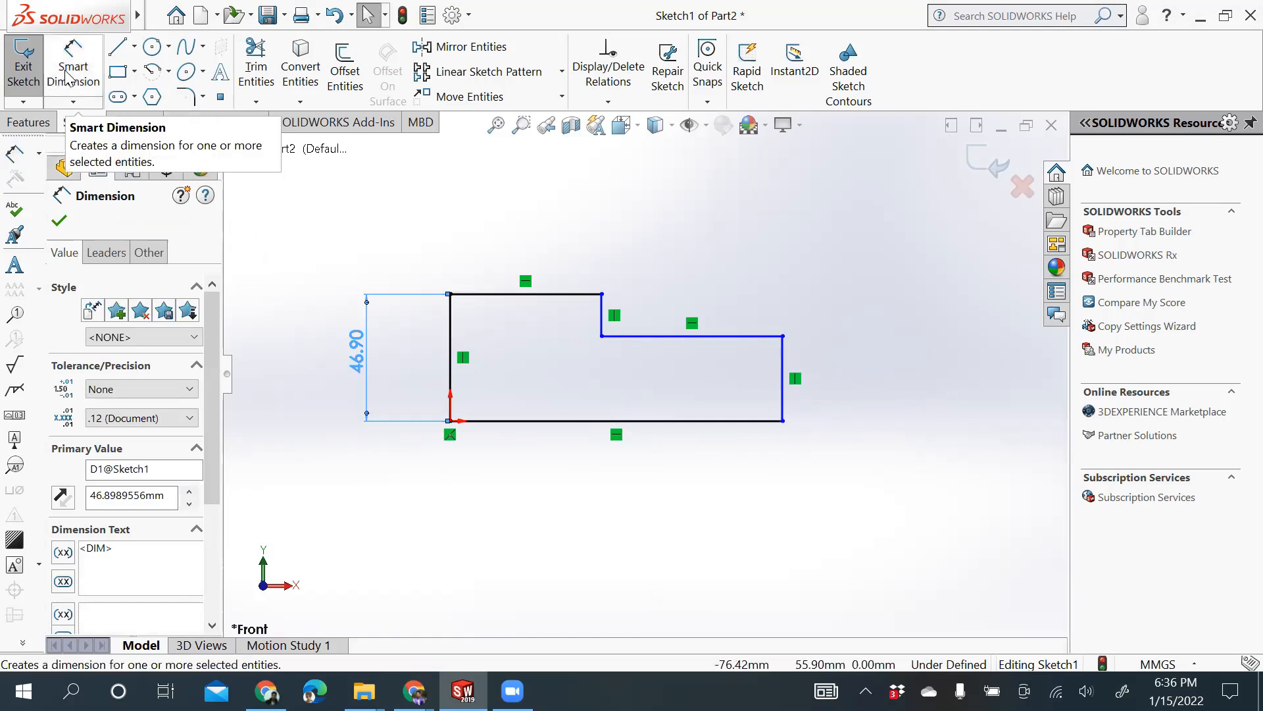
pyautogui.click(68, 75)
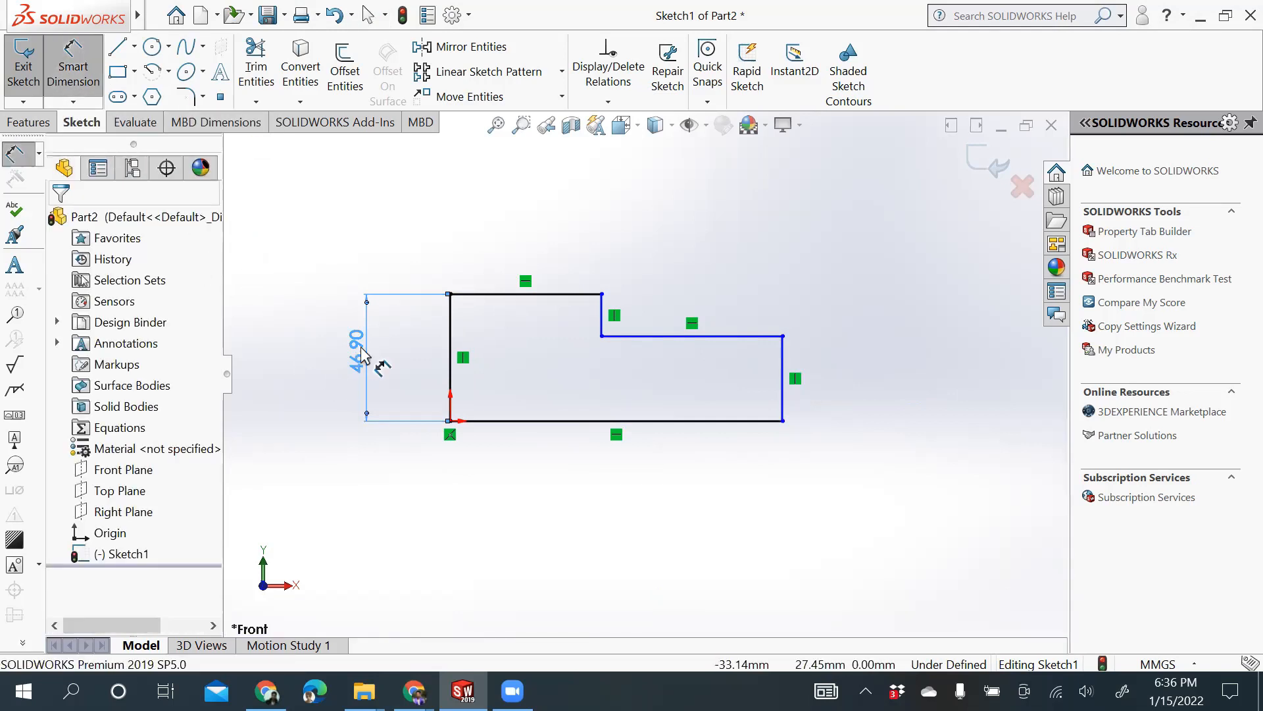
pyautogui.press('Delete')
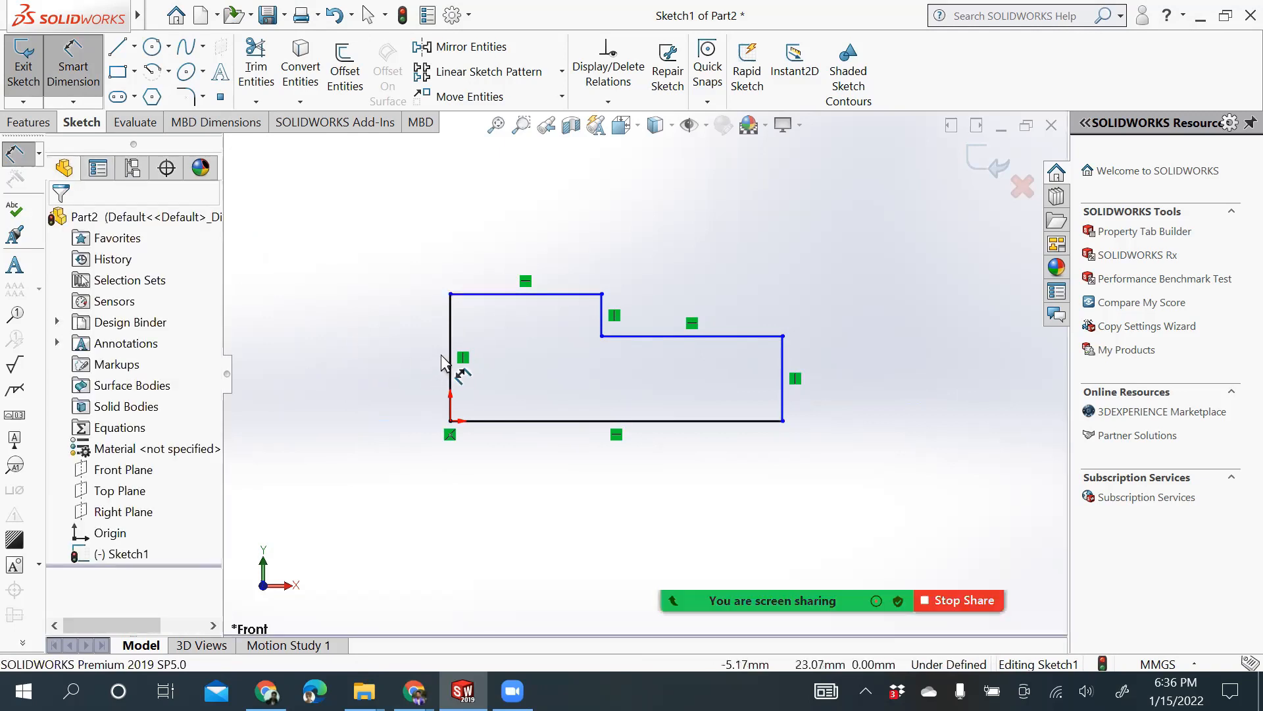
# Step: Dimension the profile's vertical edge at the origin as 50 mm with Smart Dimension
pyautogui.click(449, 341)
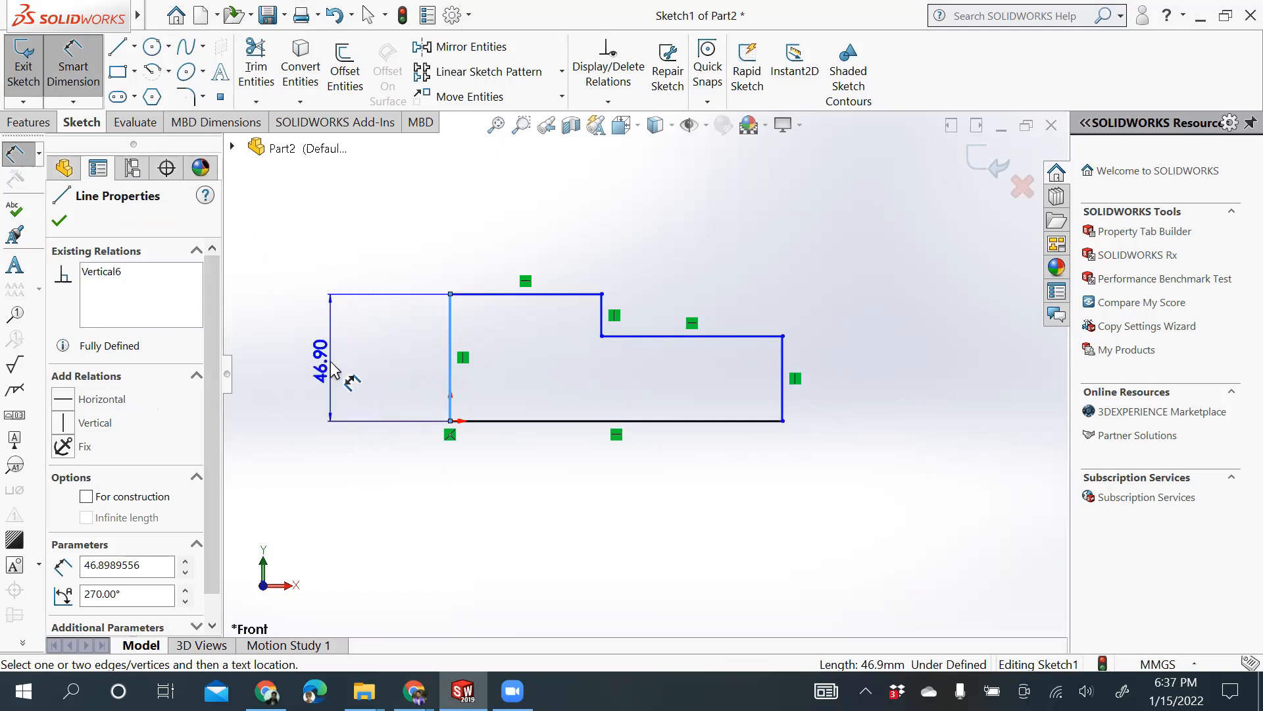
pyautogui.click(331, 368)
pyautogui.write('50')
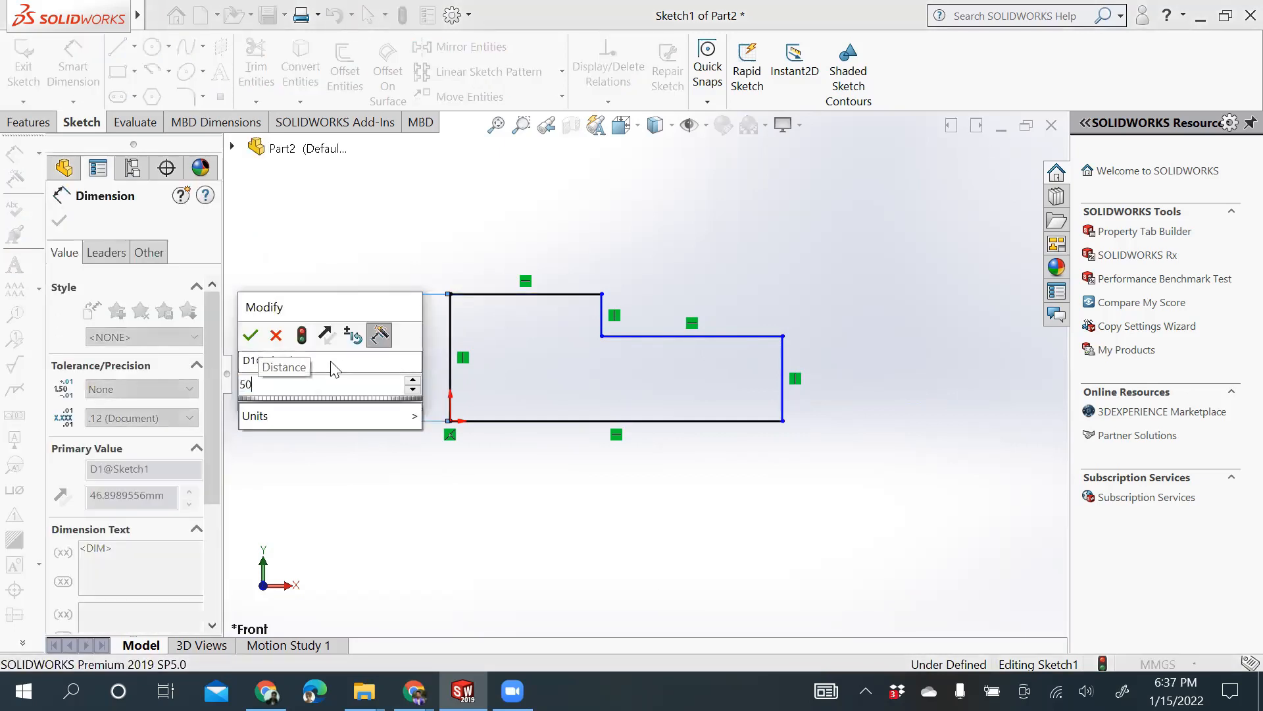
pyautogui.press('Return')
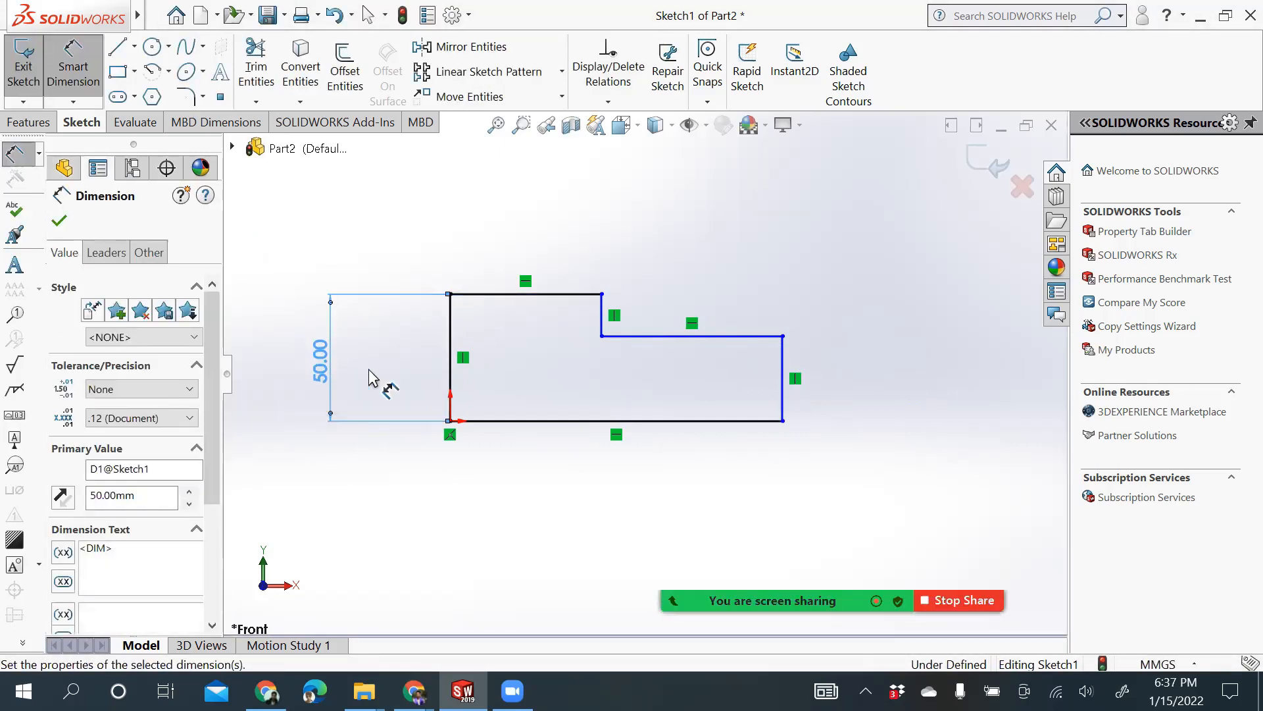
# Step: Dimension the profile's upper horizontal edge as 60 mm with Smart Dimension
pyautogui.click(494, 295)
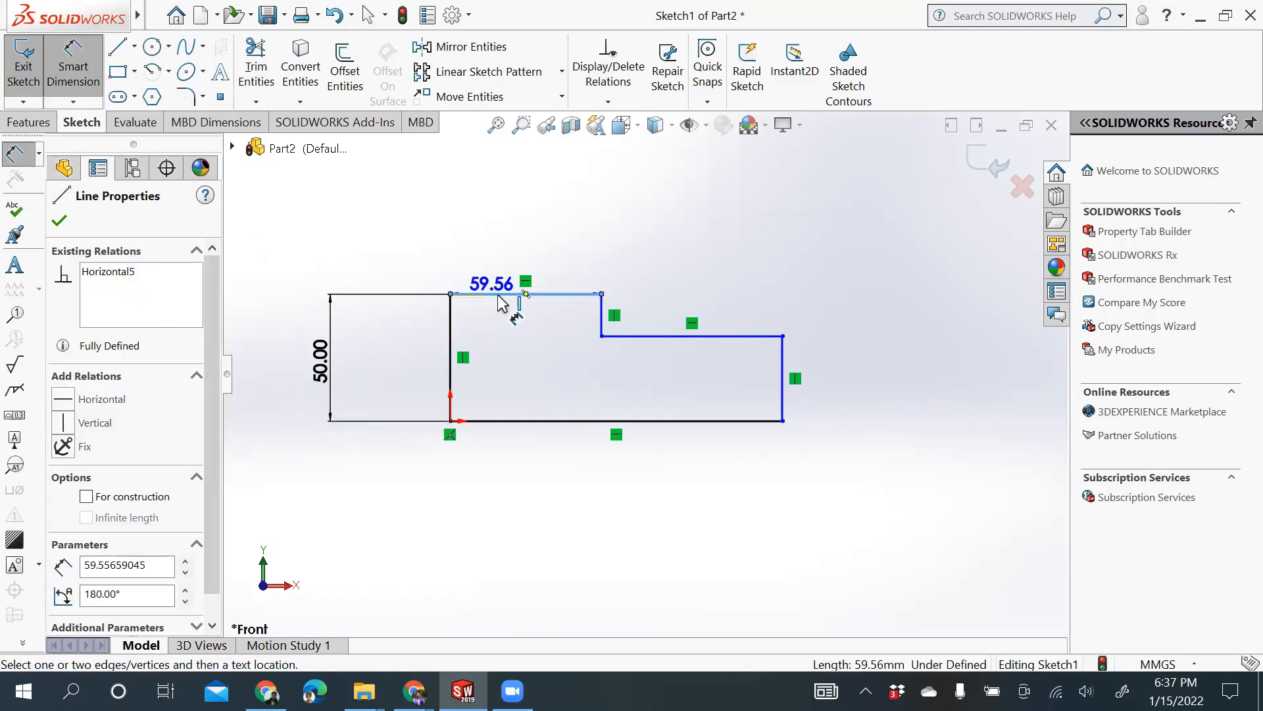
pyautogui.click(514, 212)
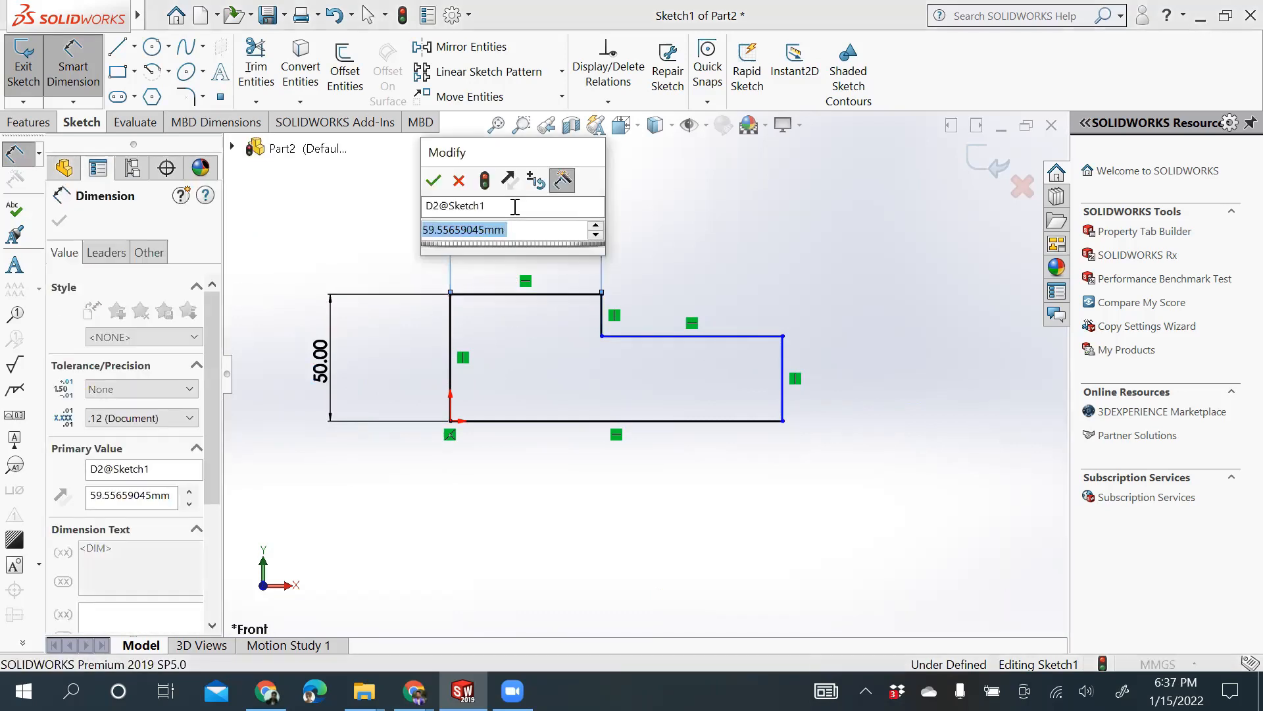
pyautogui.write('60')
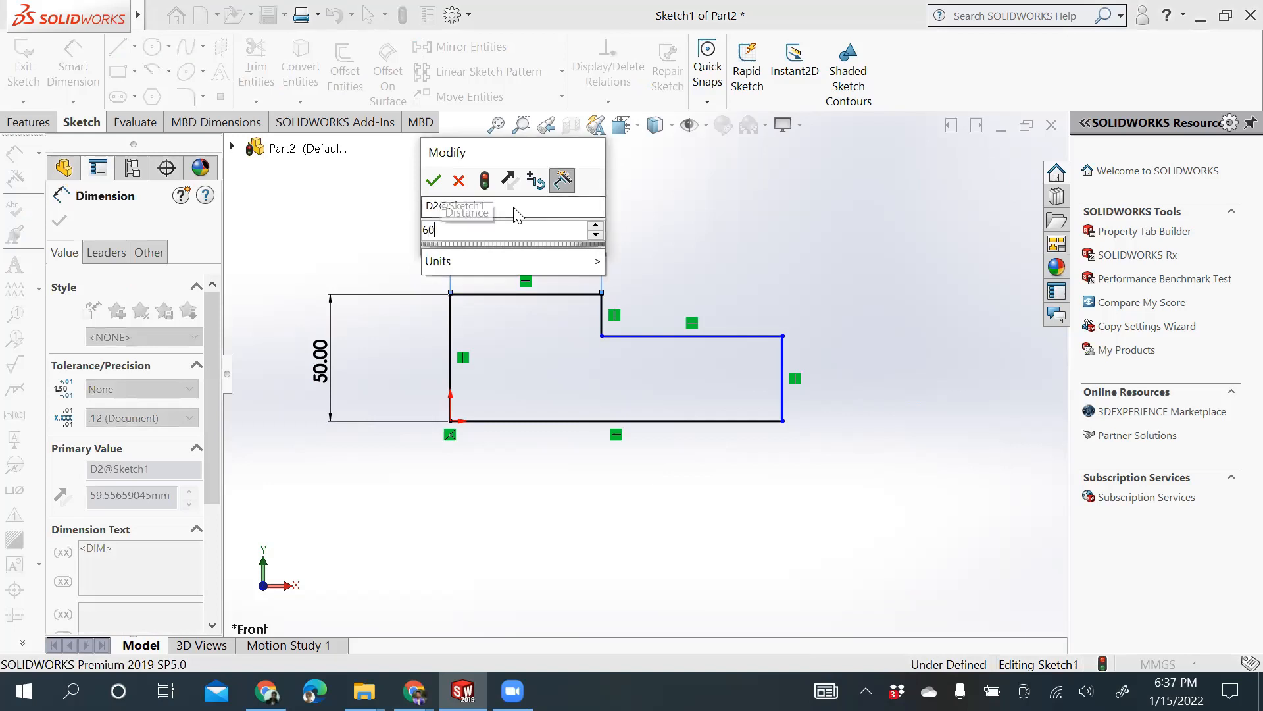
pyautogui.press('Return')
# Step: Dimension the horizontal edge of the lower step as 40 mm, placing the dimension below the profile
pyautogui.click(673, 332)
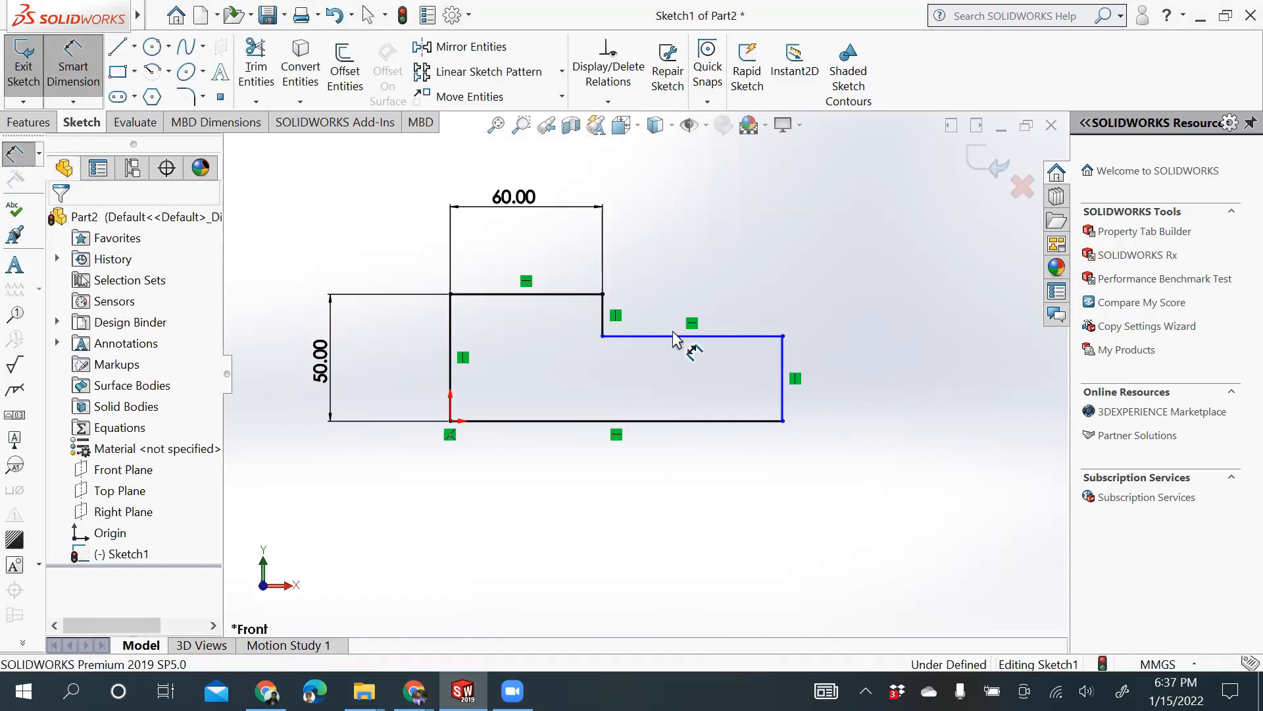
pyautogui.click(692, 339)
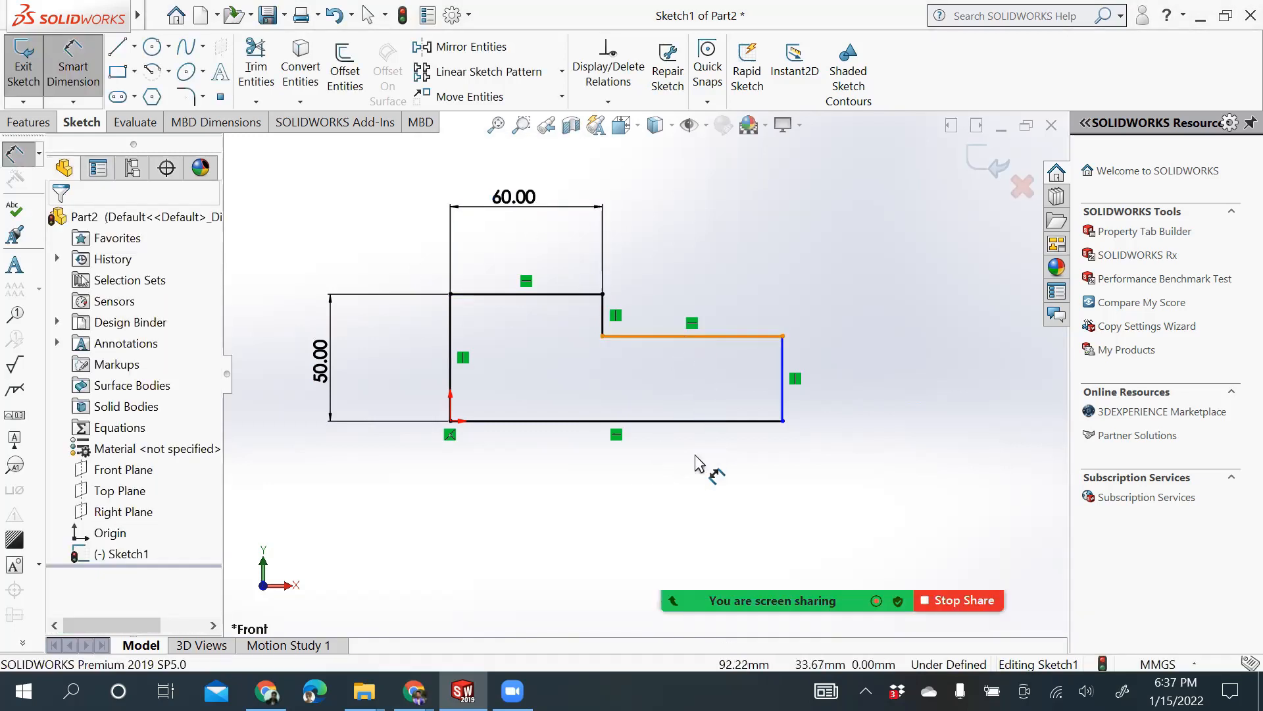
pyautogui.click(676, 500)
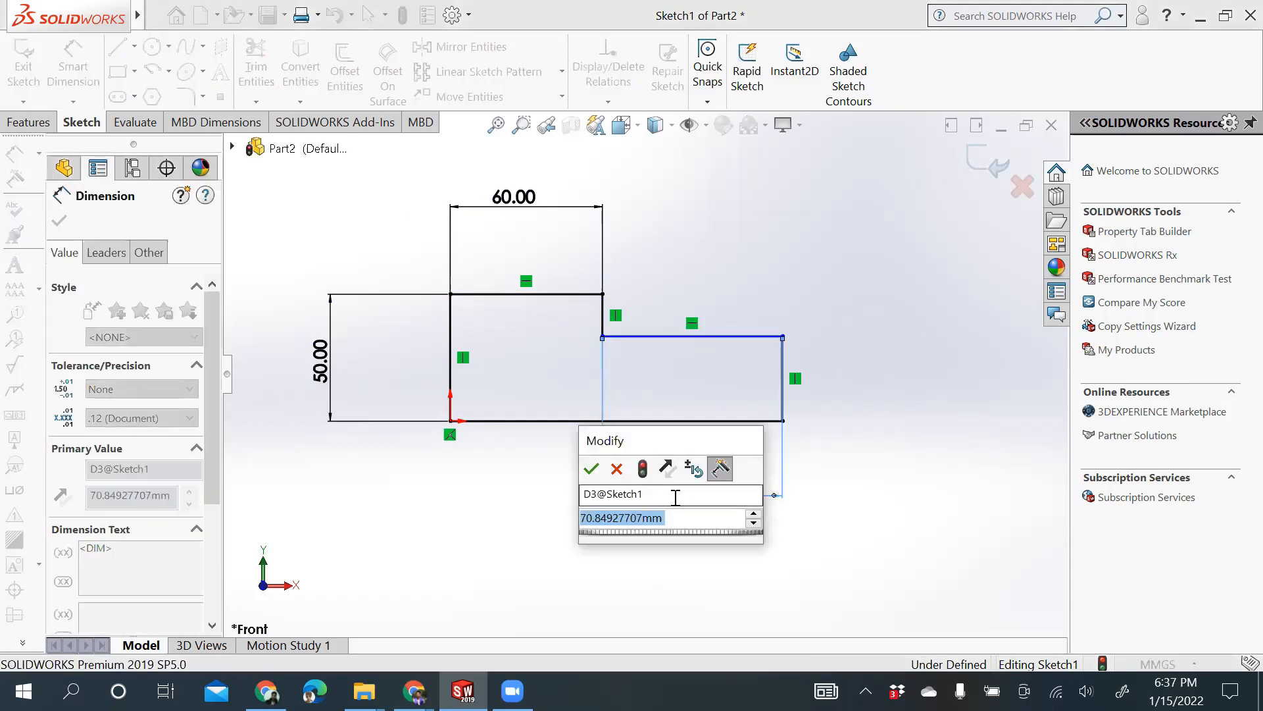
pyautogui.write('40')
pyautogui.press('Return')
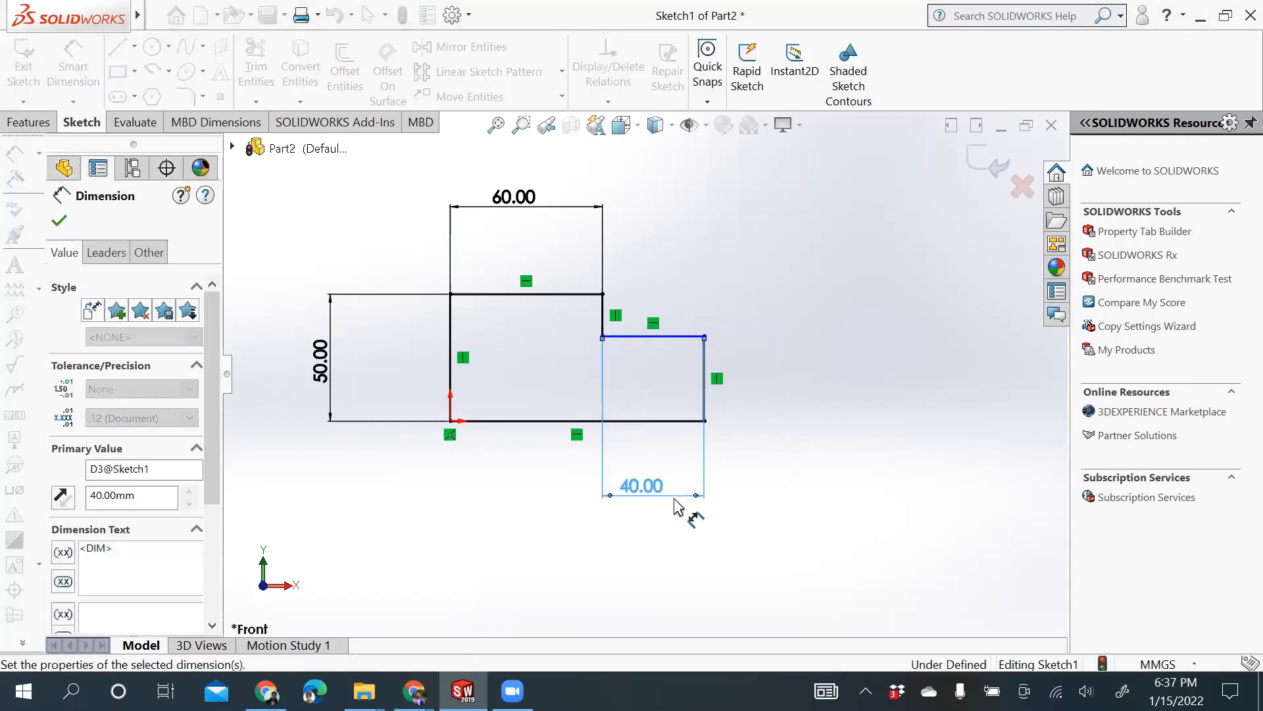
# Step: Dimension the short vertical edge at the profile's far end as 10 mm
pyautogui.click(704, 385)
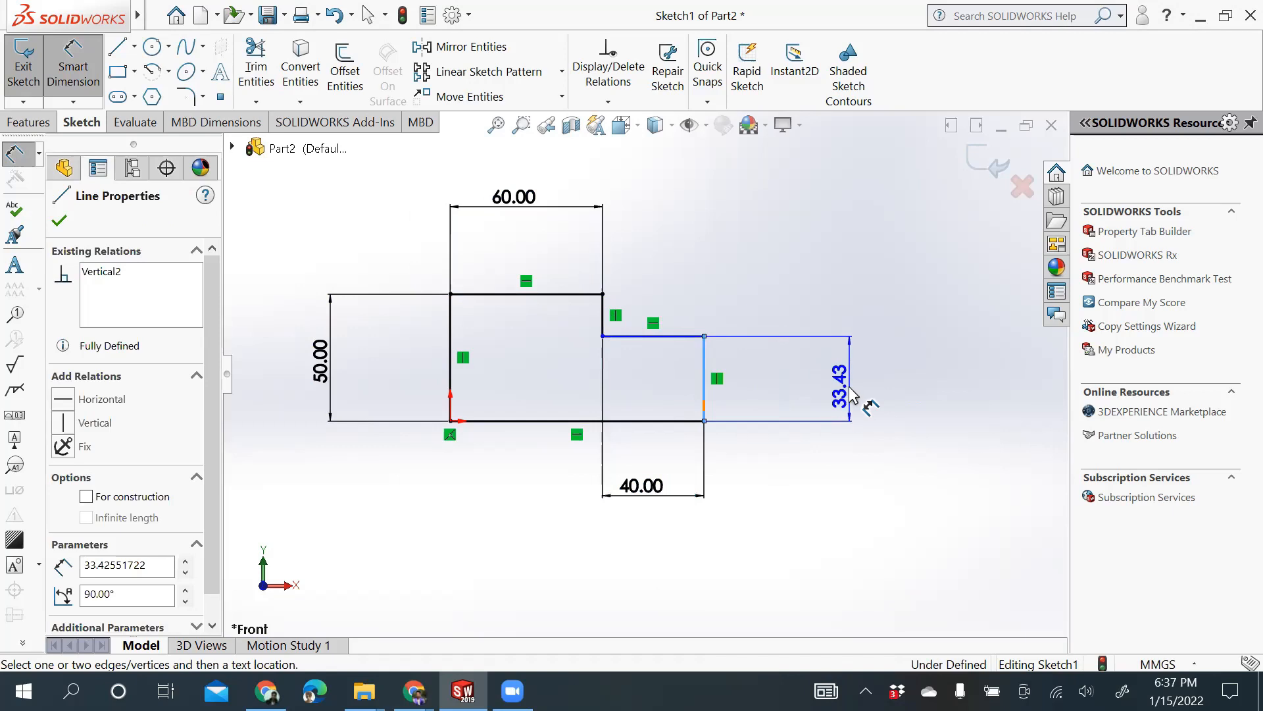
pyautogui.click(851, 393)
pyautogui.write('10')
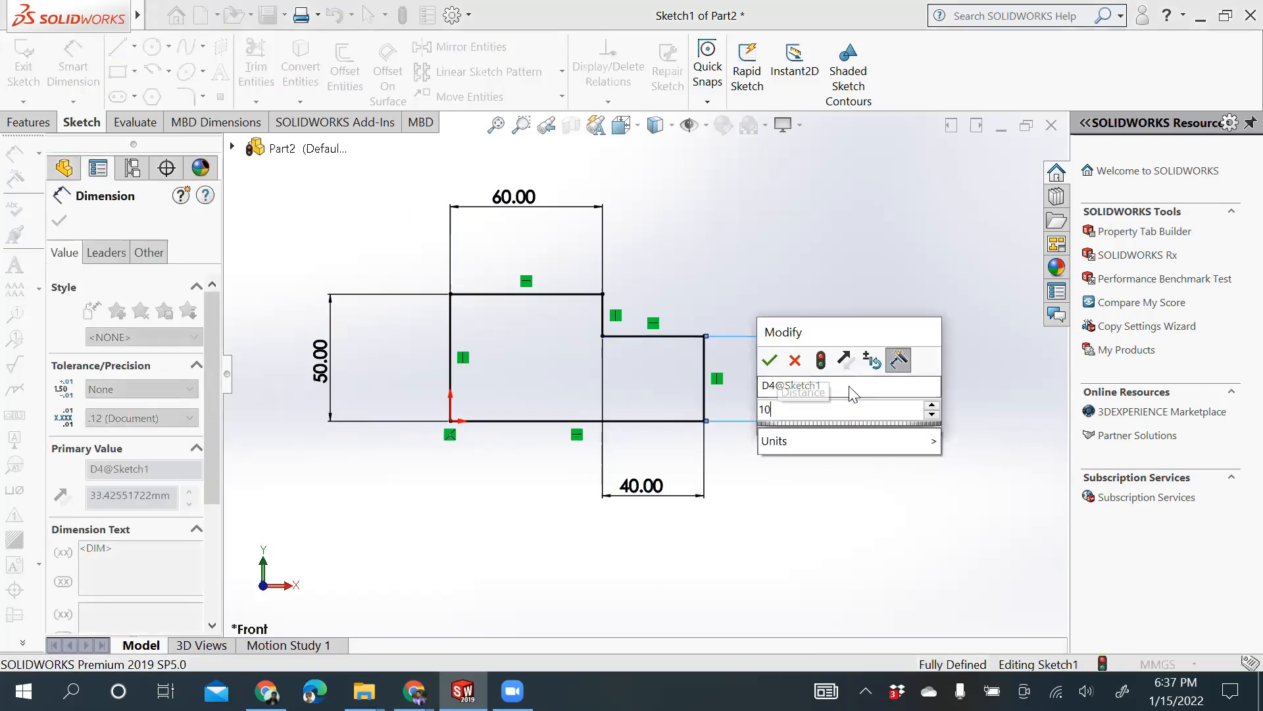
pyautogui.press('Return')
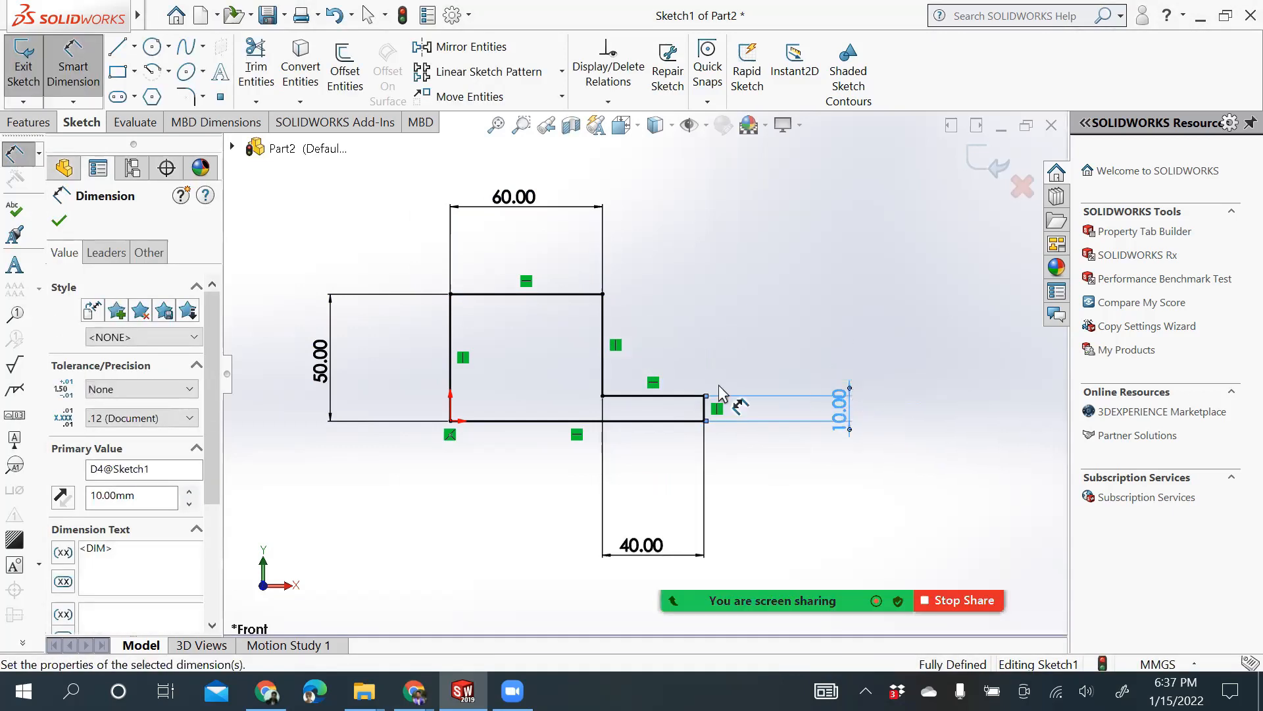
# Step: Try to add a dimension to the vertical edge between the two steps of the profile, and cancel it
pyautogui.click(602, 326)
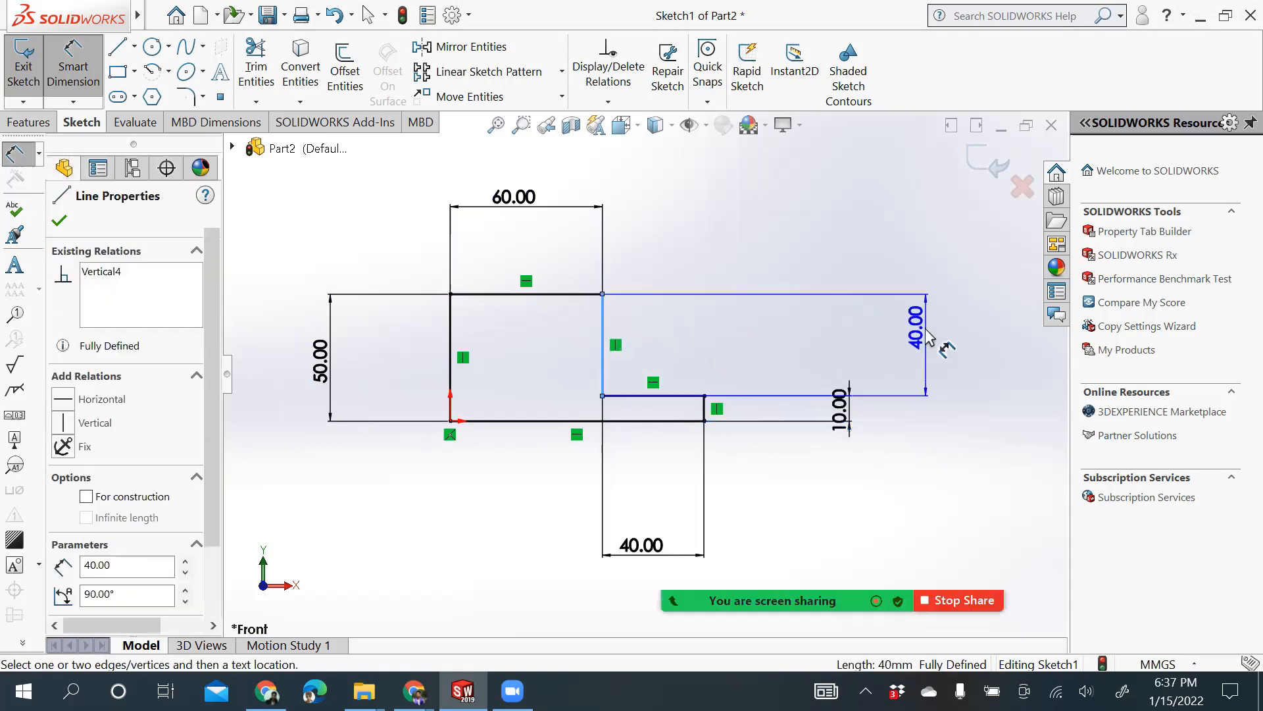
pyautogui.click(925, 327)
pyautogui.click(804, 410)
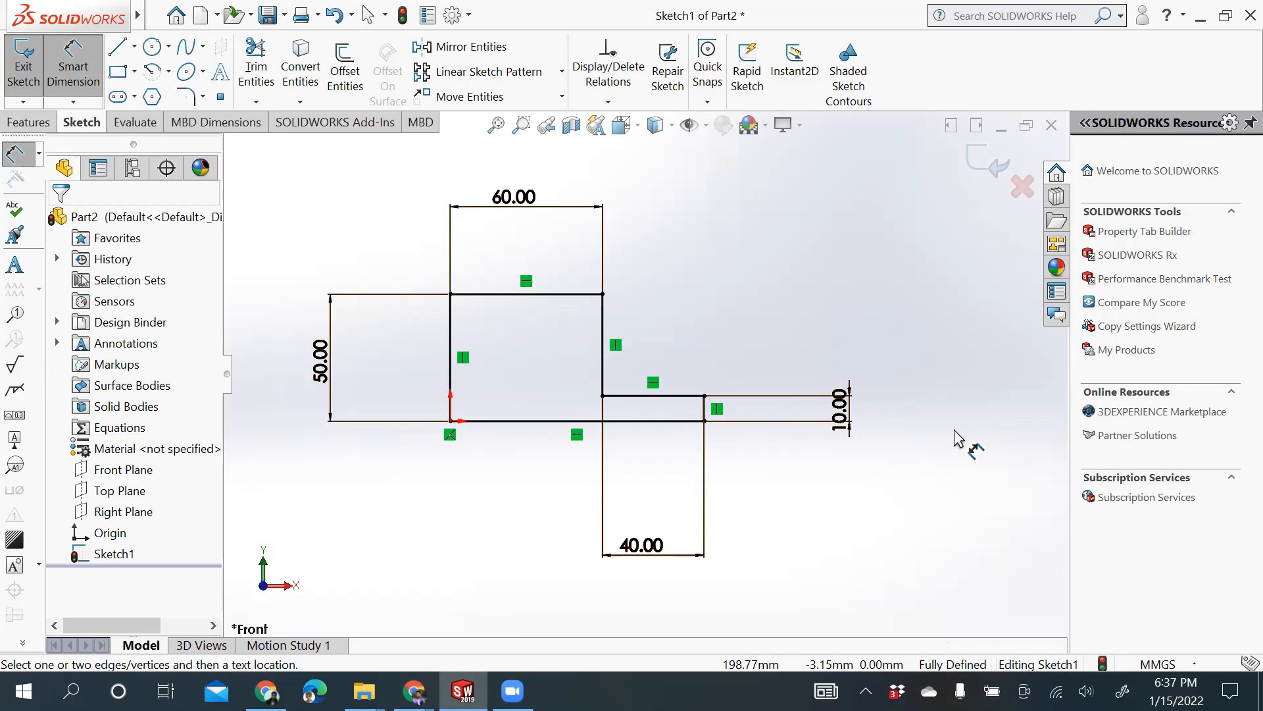
# Step: Exit the dimensioned sketch and reopen Sketch1 for editing
pyautogui.click(989, 153)
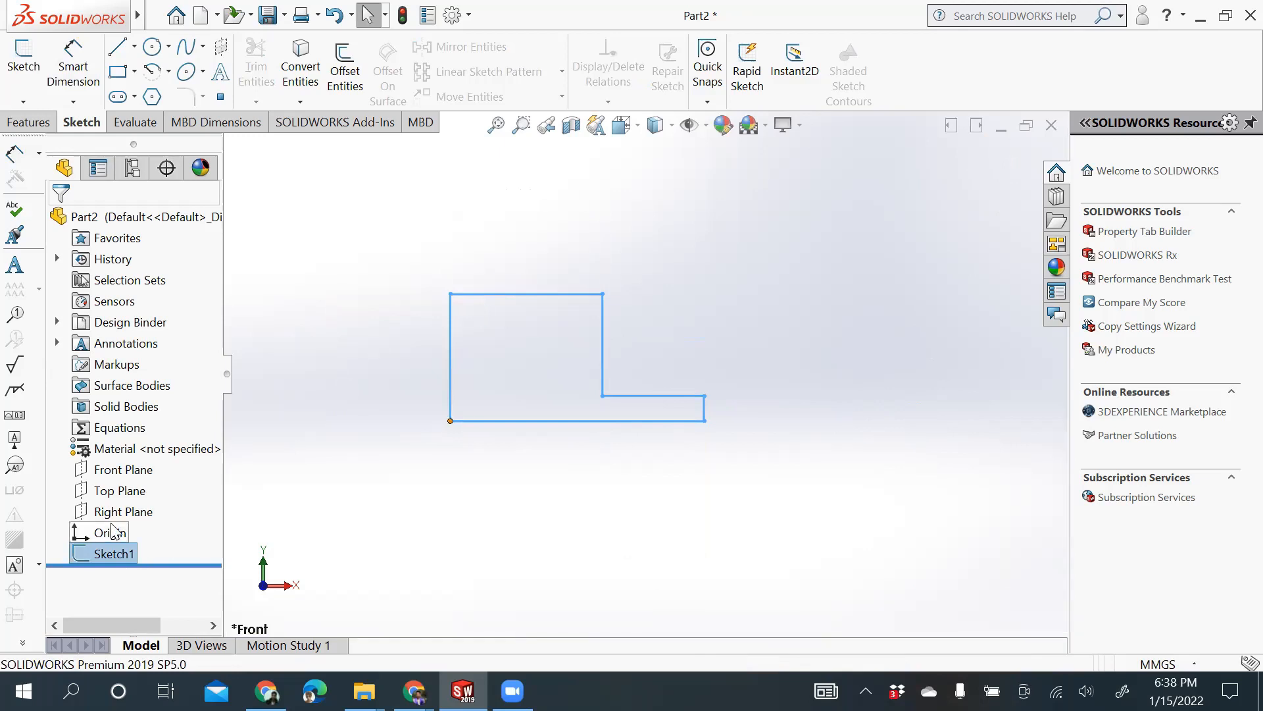
pyautogui.rightClick(110, 555)
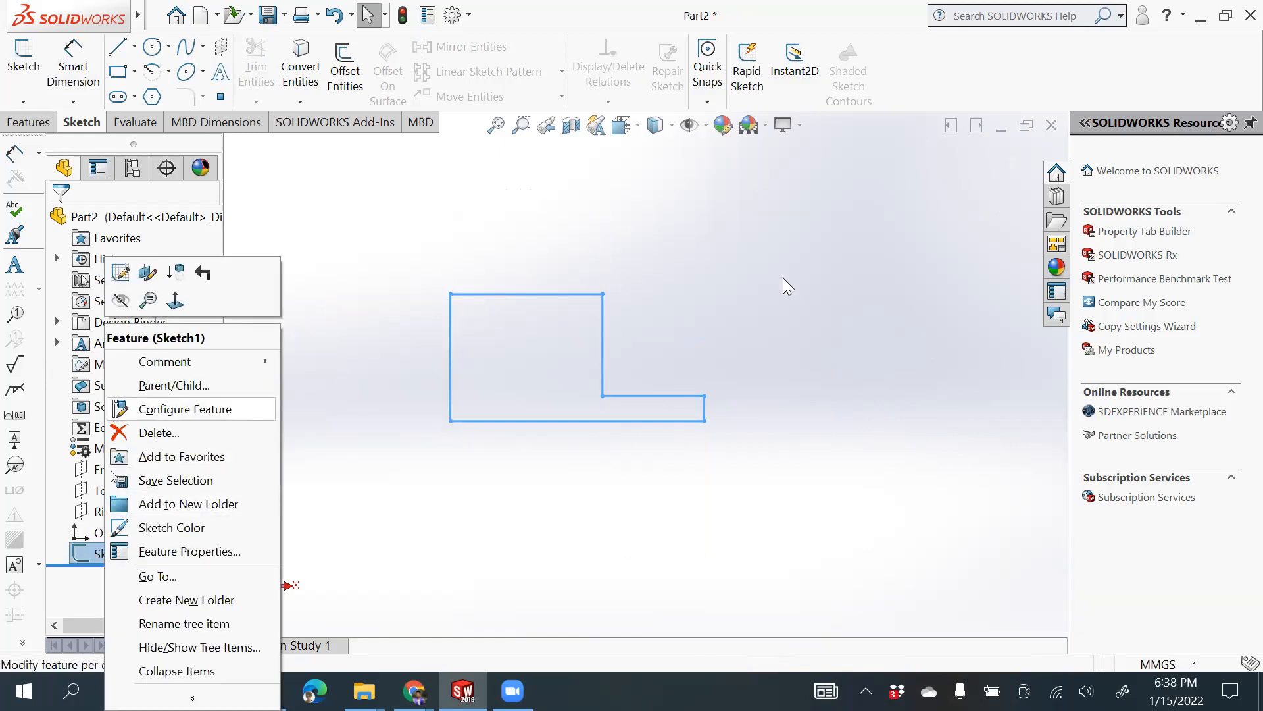
pyautogui.click(121, 273)
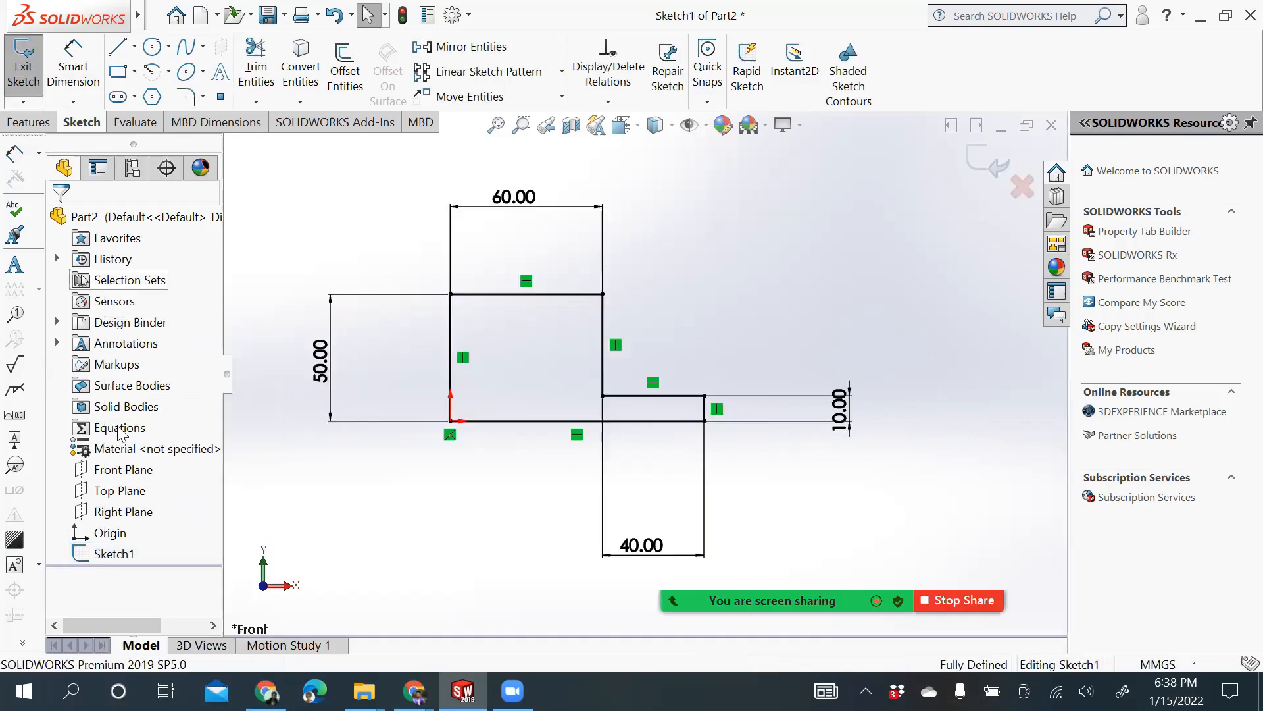
pyautogui.rightClick(119, 556)
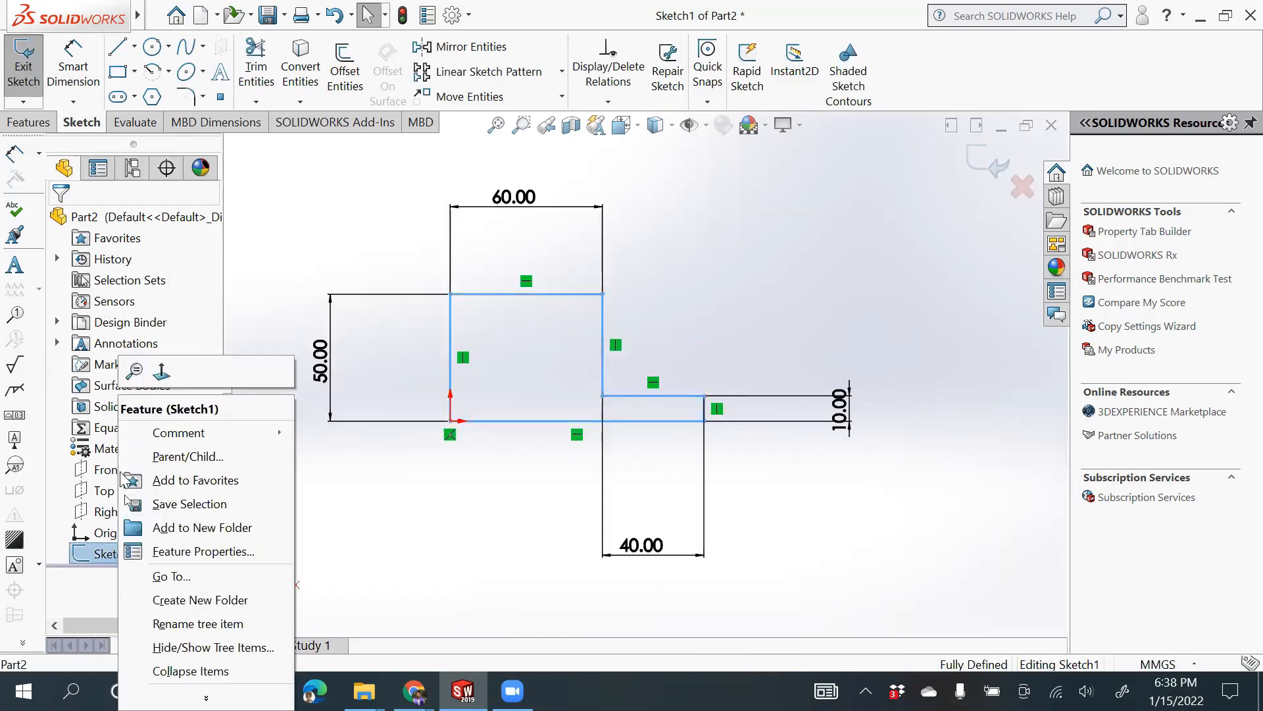
pyautogui.click(237, 322)
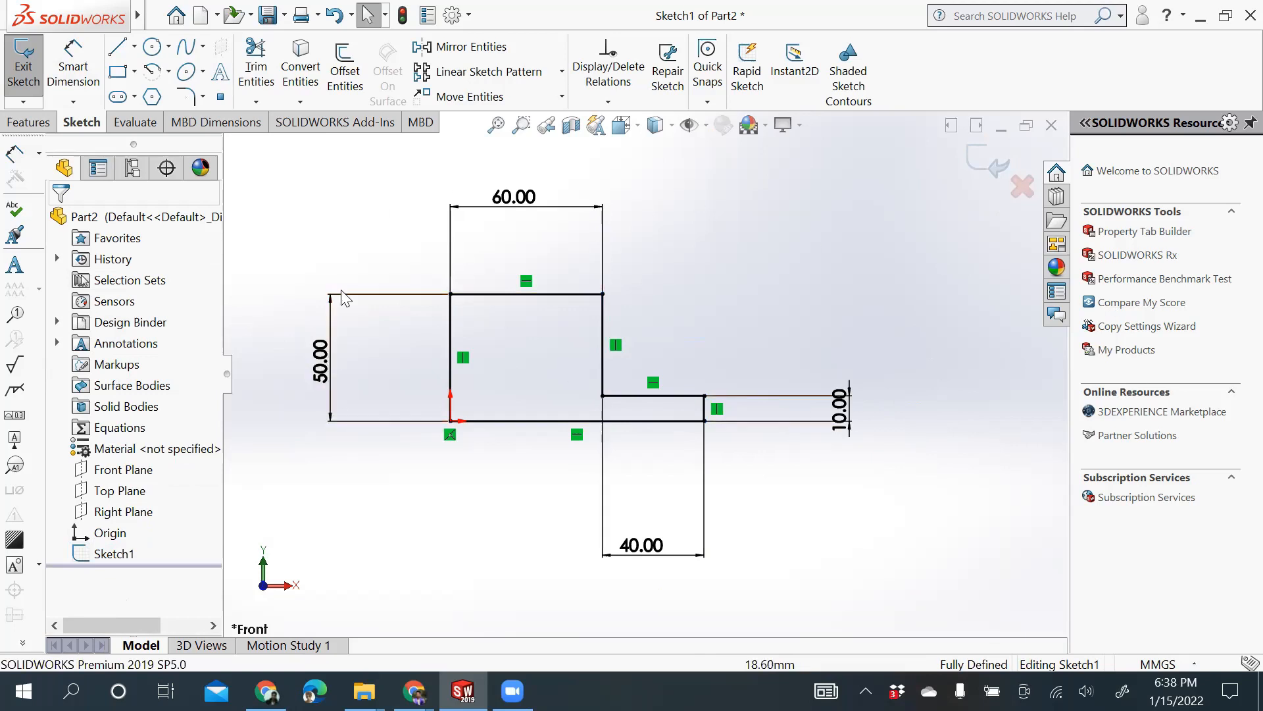
pyautogui.click(335, 362)
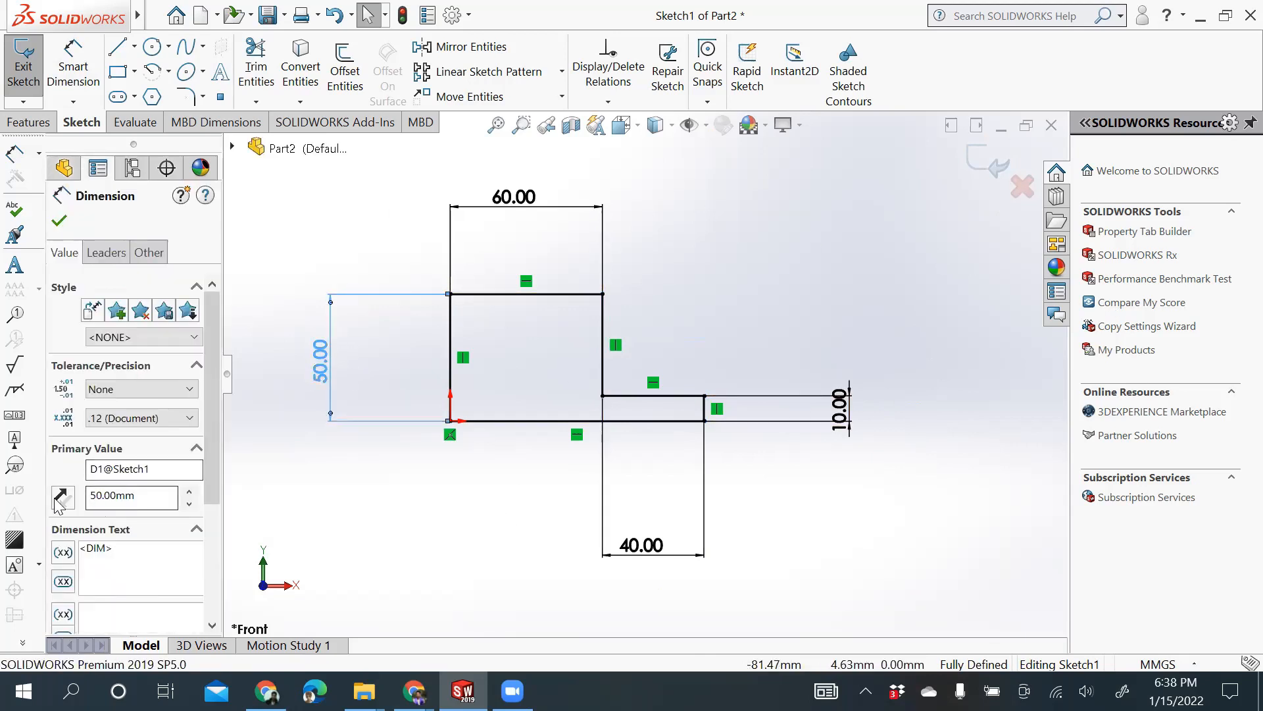
pyautogui.press('Escape')
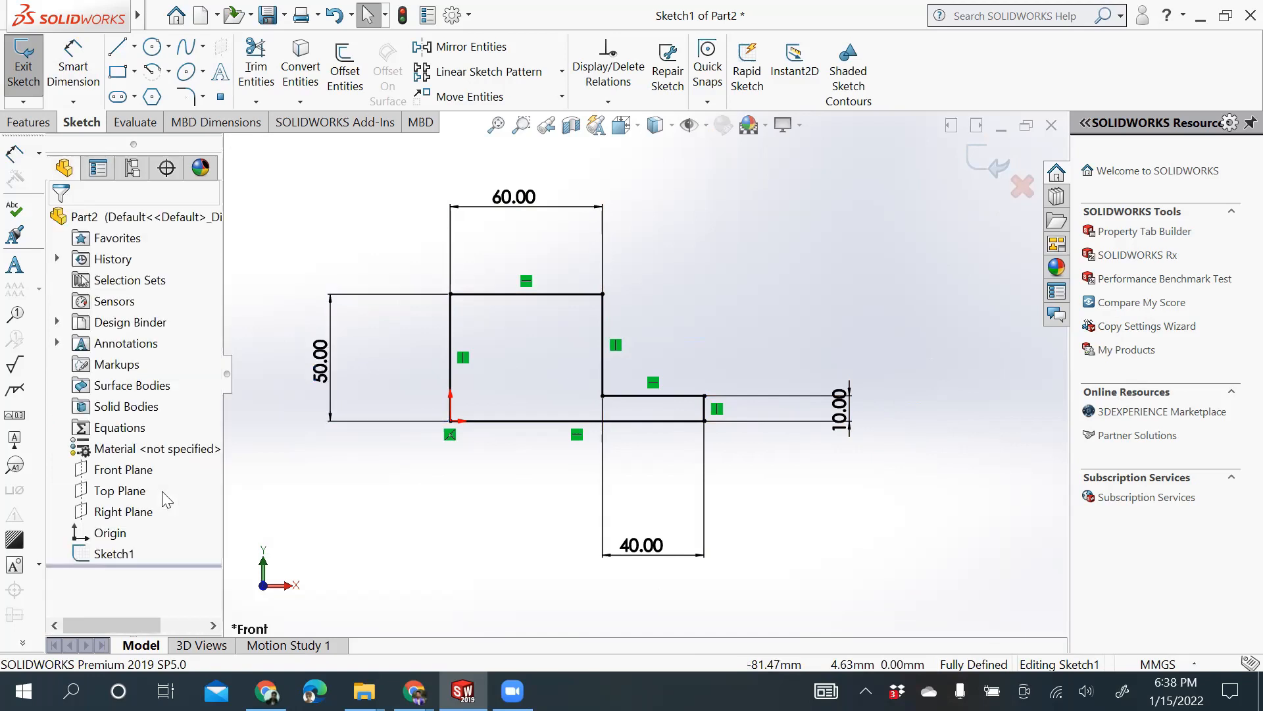
pyautogui.rightClick(122, 556)
pyautogui.click(374, 535)
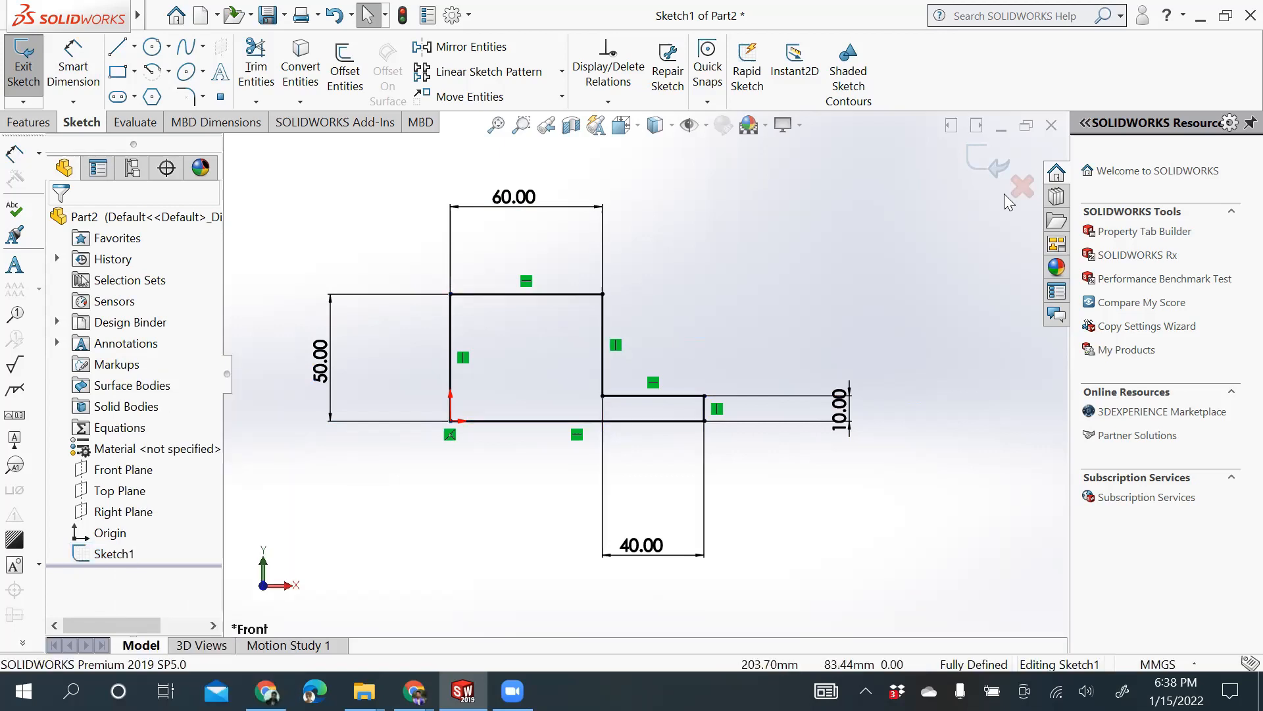
# Step: Exit the sketch with its changes kept, reopening Sketch1 for editing once before closing it for good
pyautogui.click(994, 170)
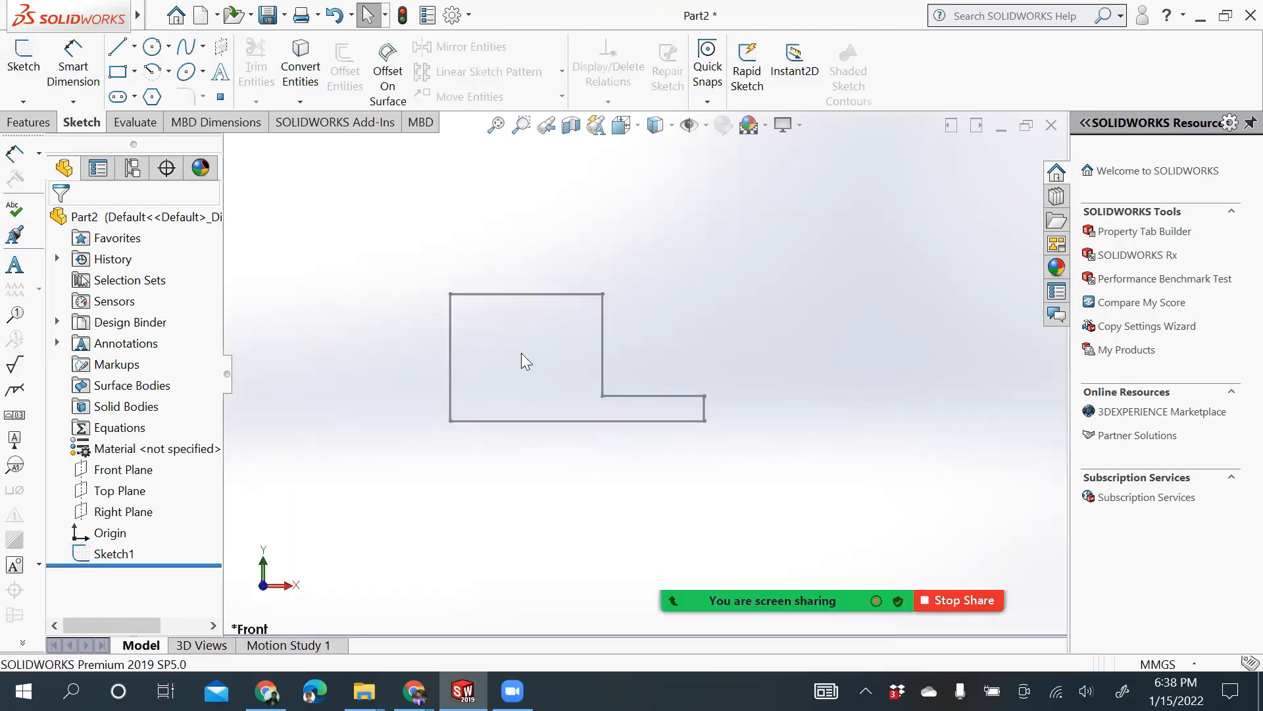
pyautogui.rightClick(120, 559)
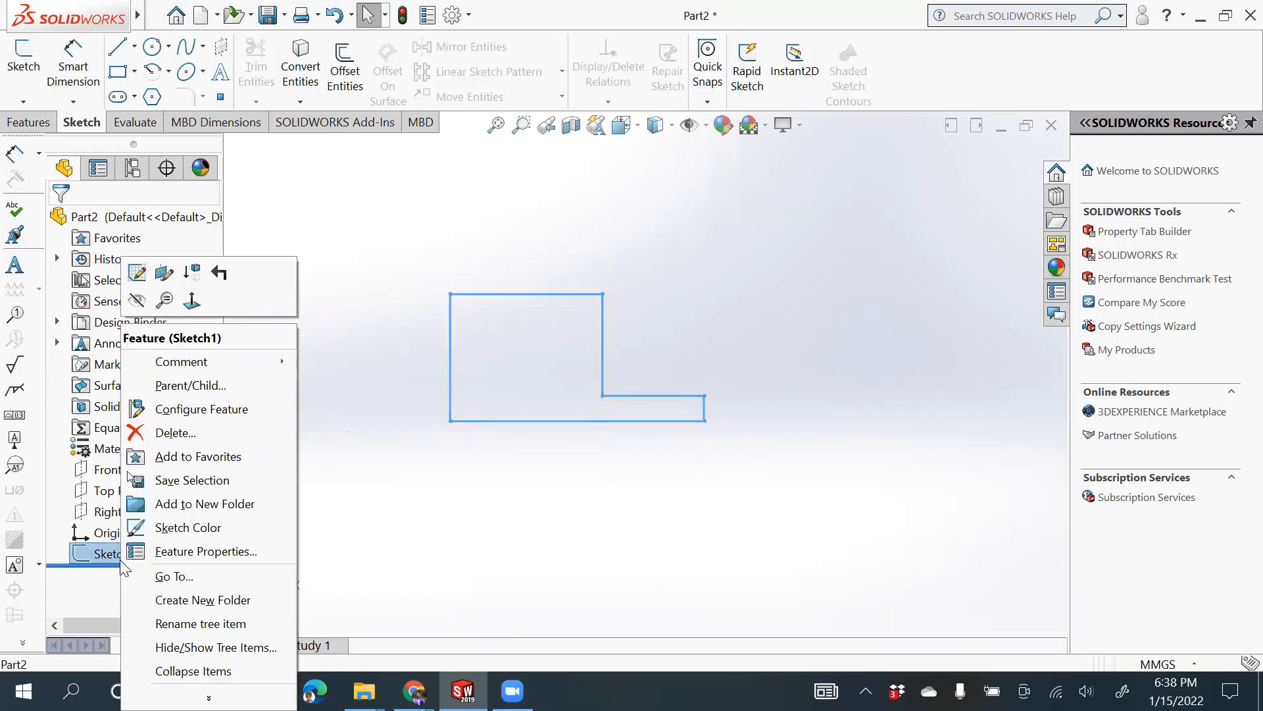
pyautogui.click(136, 273)
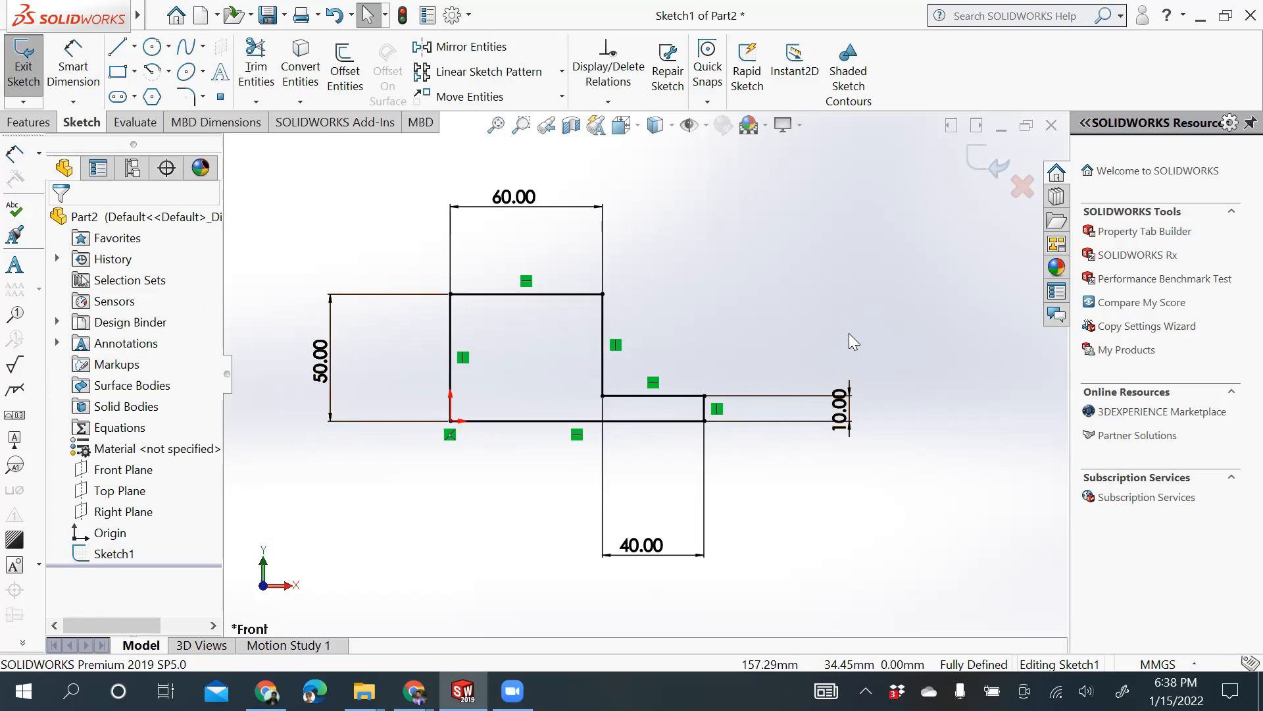
pyautogui.click(994, 168)
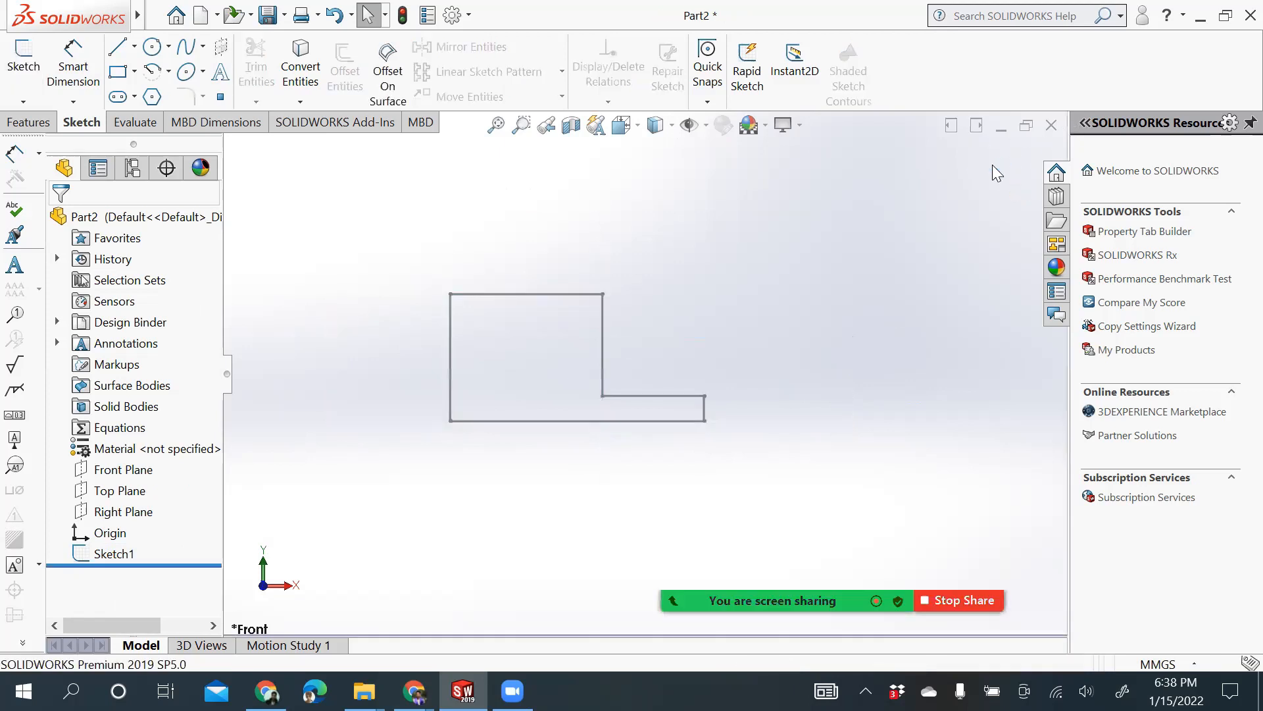